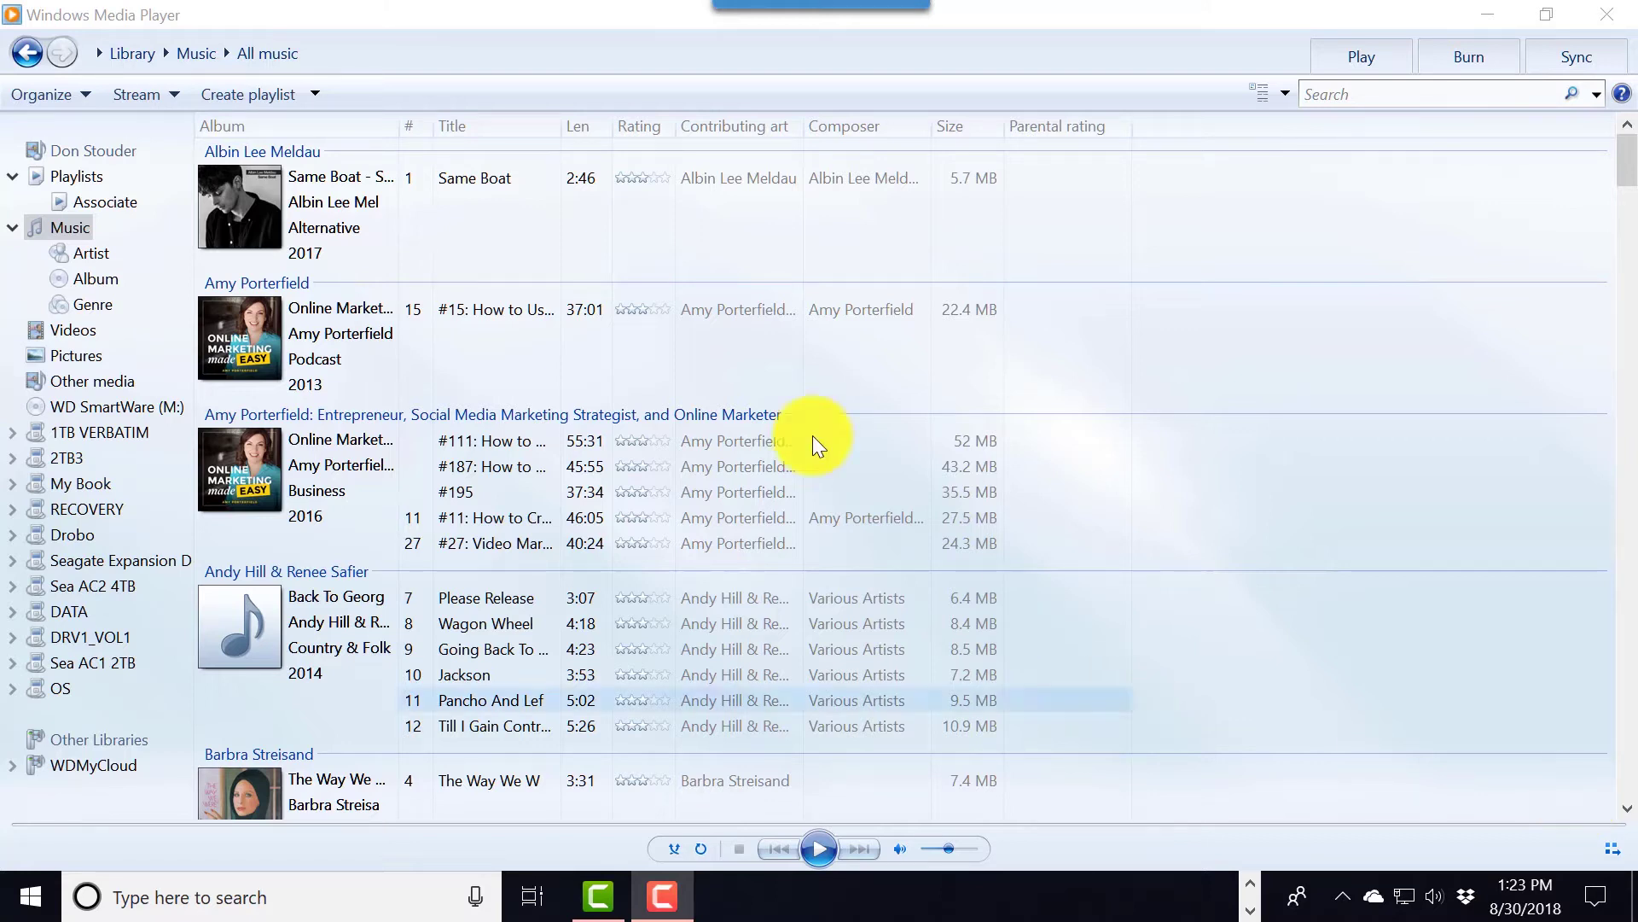
Open the Rip Music options and view the folder choices for the rip location without picking a new one.
{"action": "left_click", "coordinate": [89, 91]}
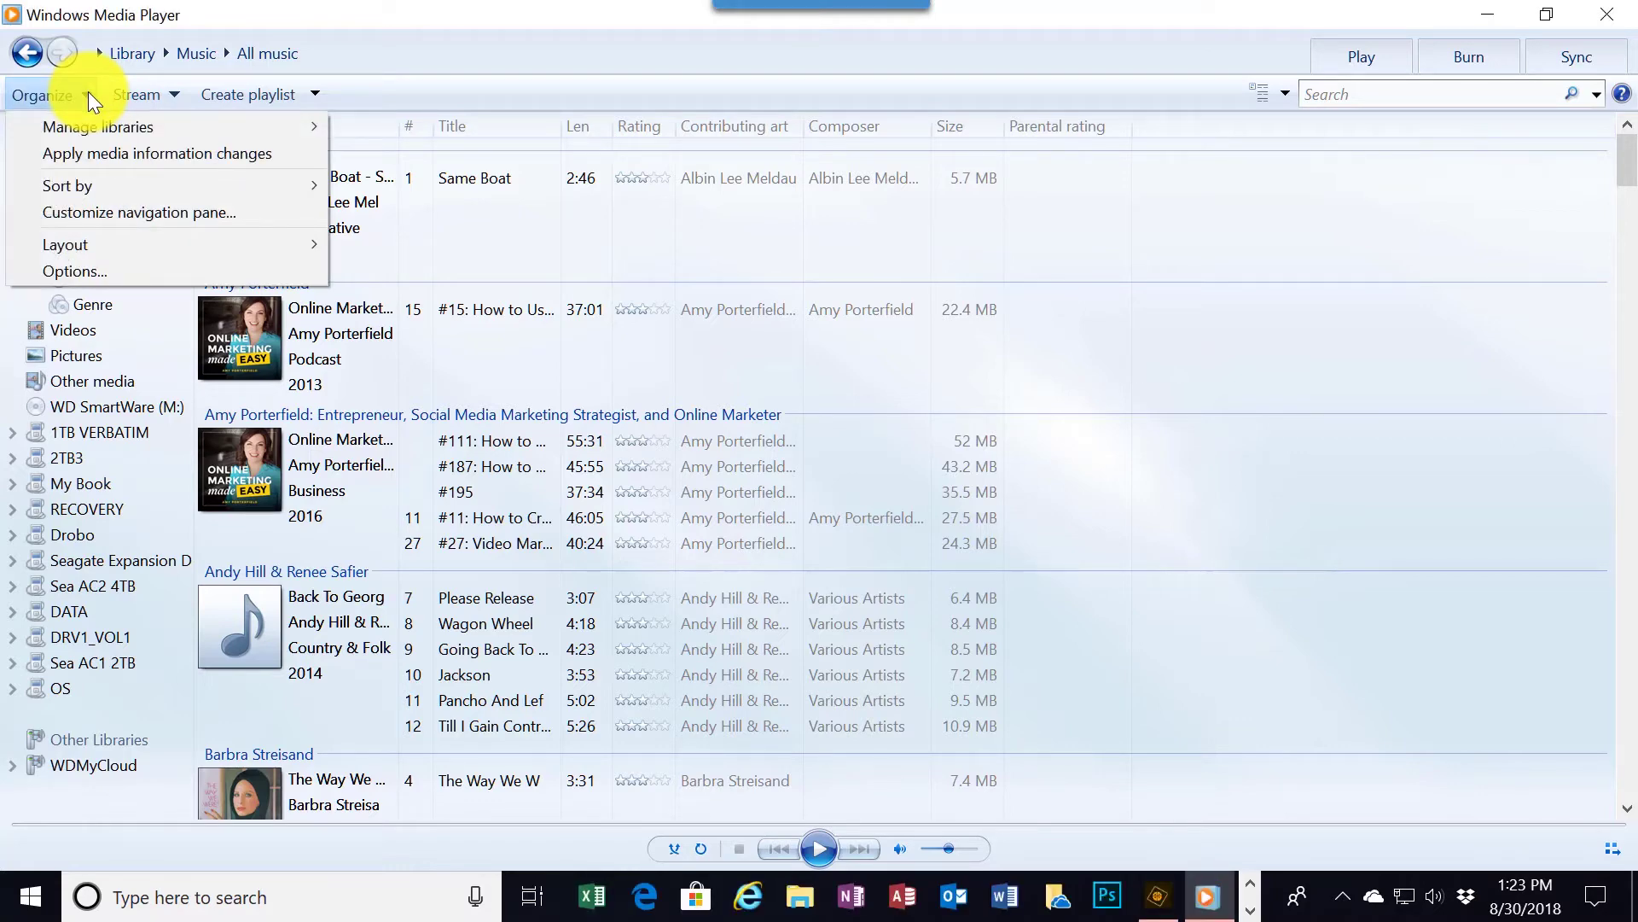
{"action": "left_click", "coordinate": [66, 273]}
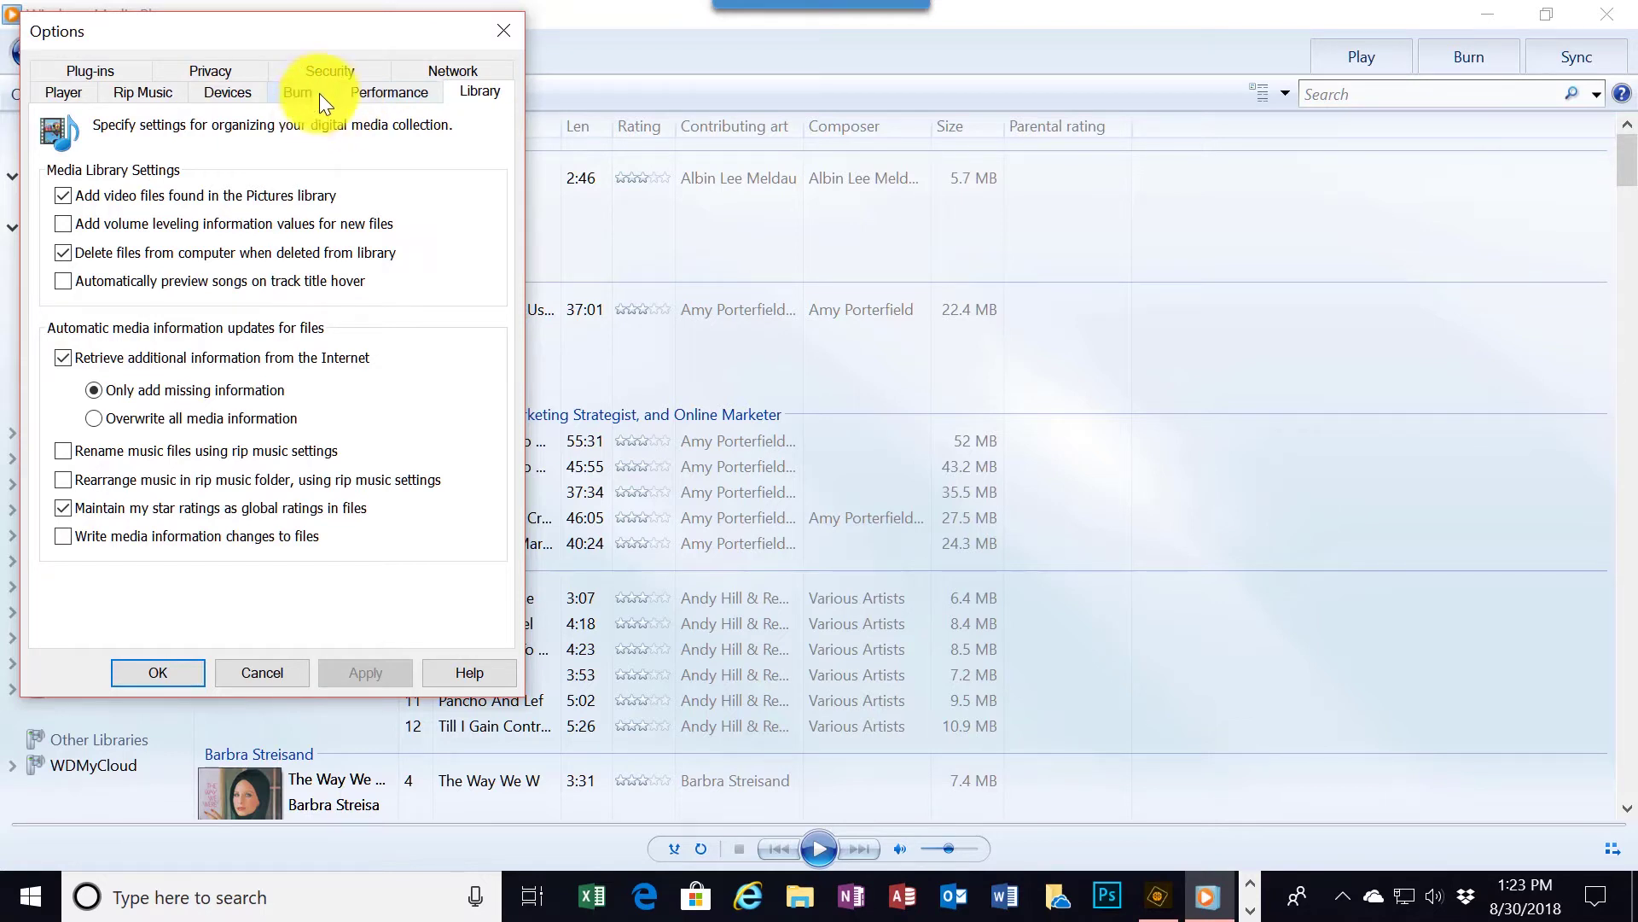
{"action": "left_click", "coordinate": [131, 94]}
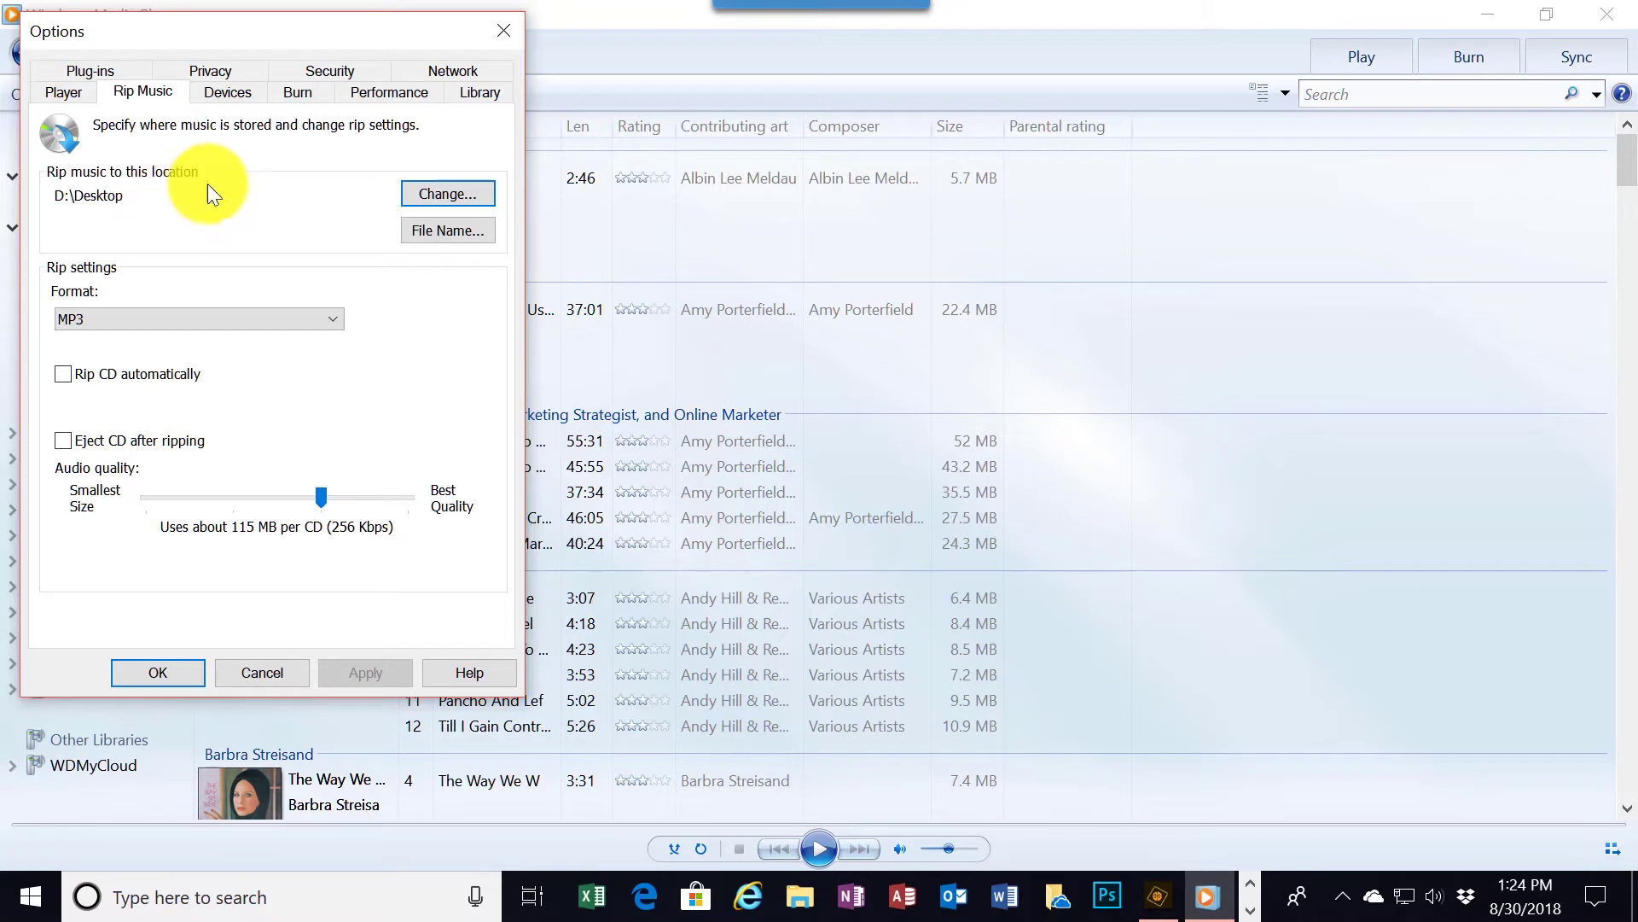
{"action": "left_click", "coordinate": [441, 195]}
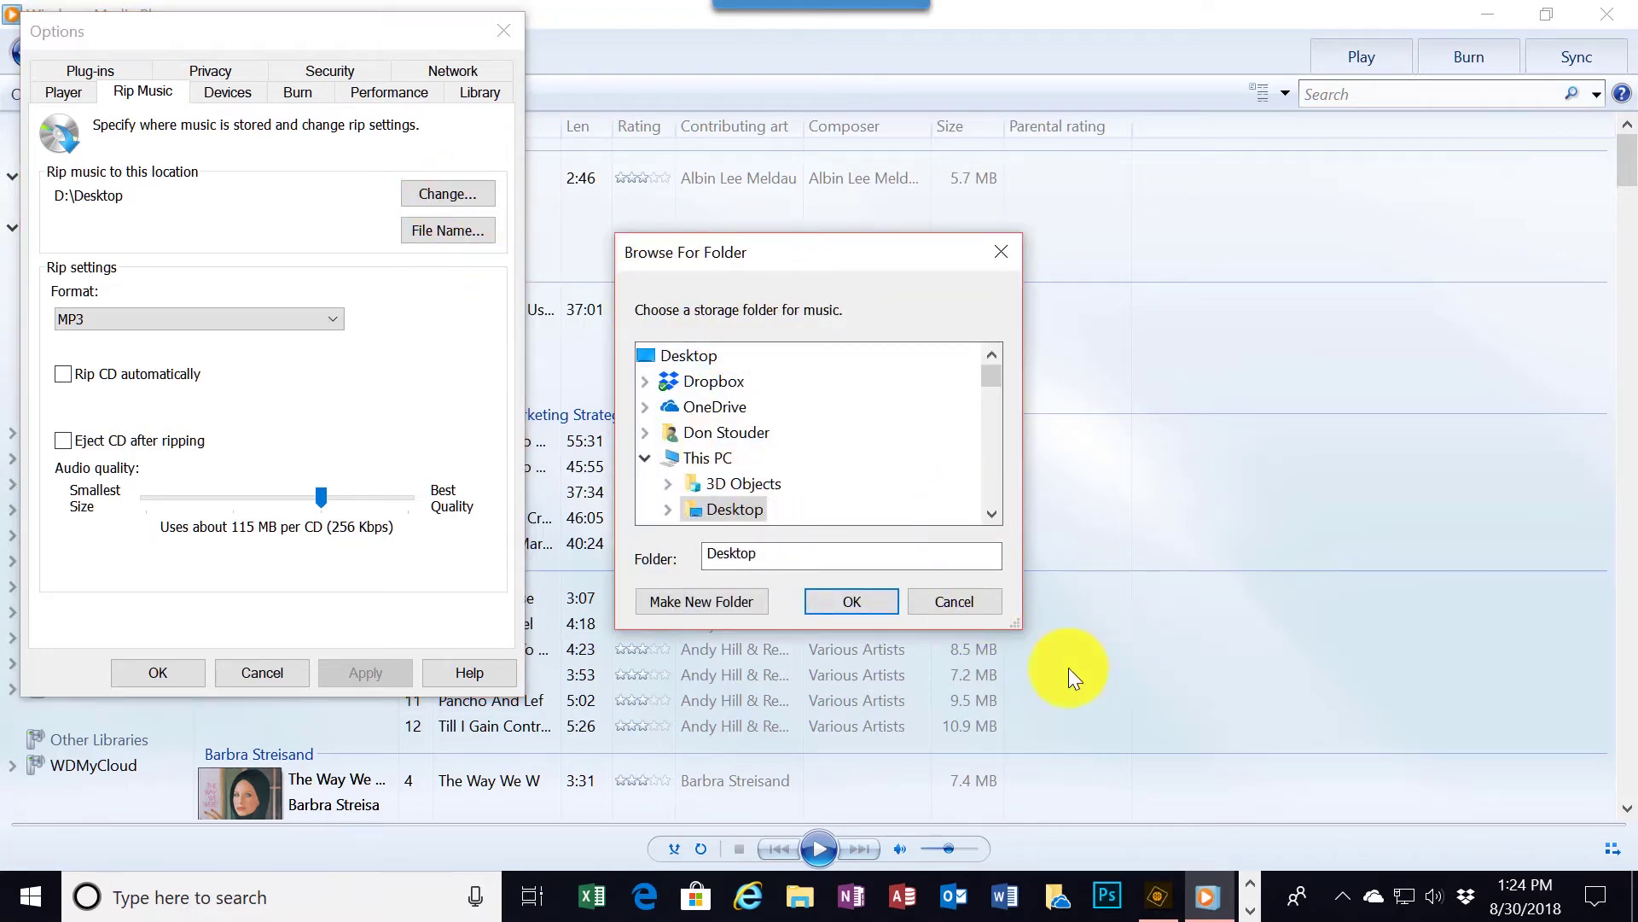
{"action": "left_click", "coordinate": [956, 600]}
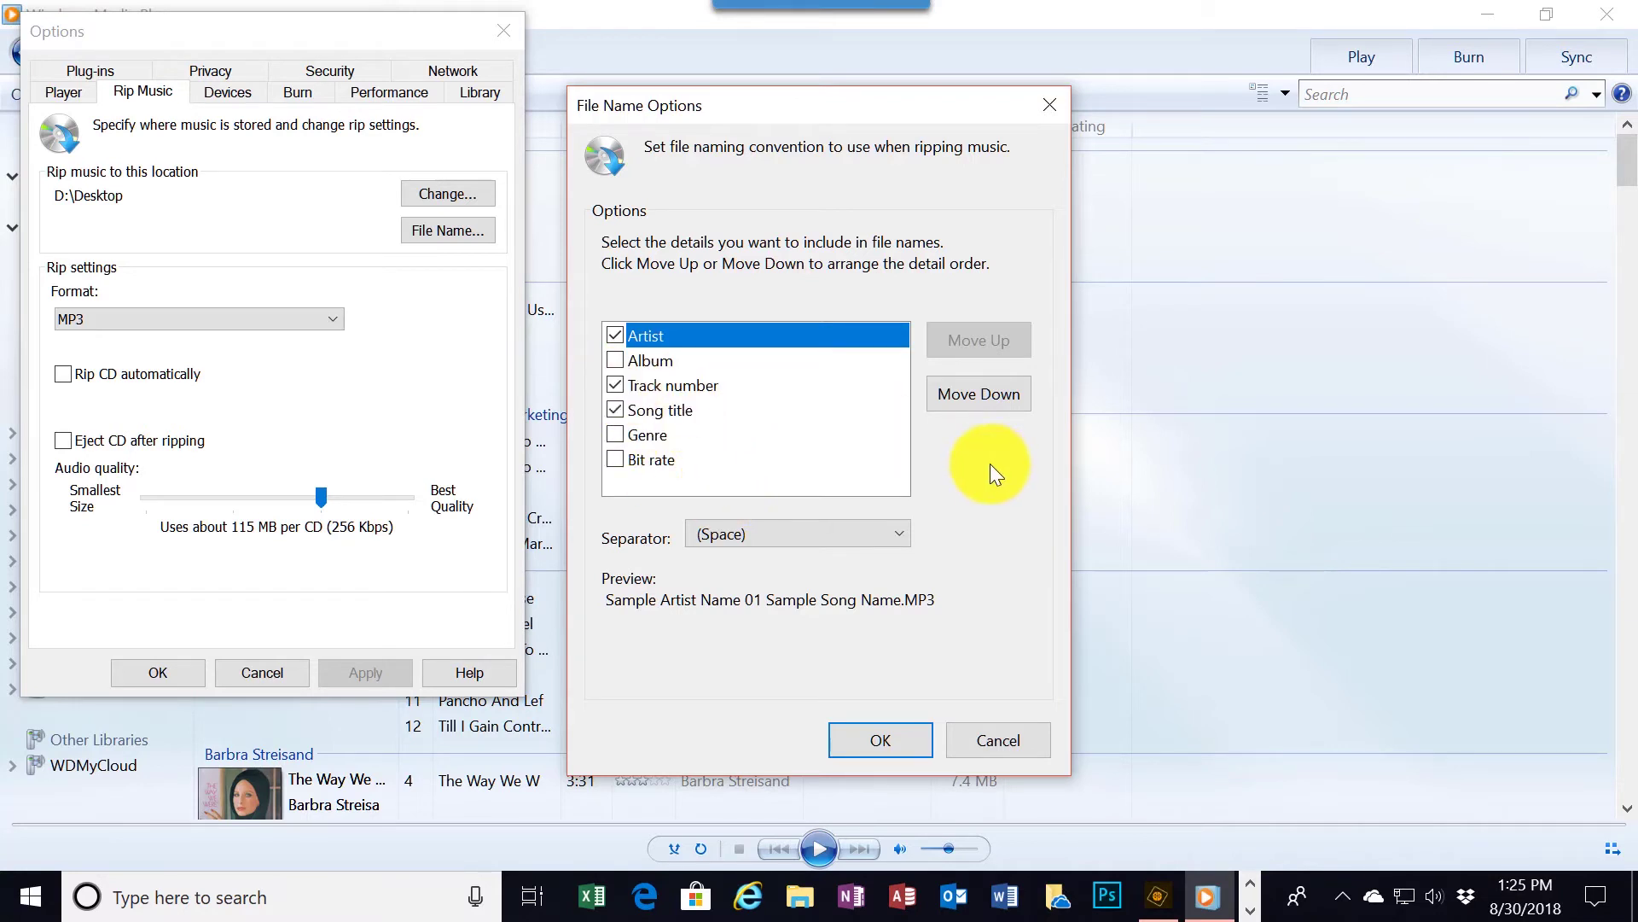
Move Song title to the first place in the ripped file names, ahead of Artist, and accept the naming order.
{"action": "left_click", "coordinate": [669, 407]}
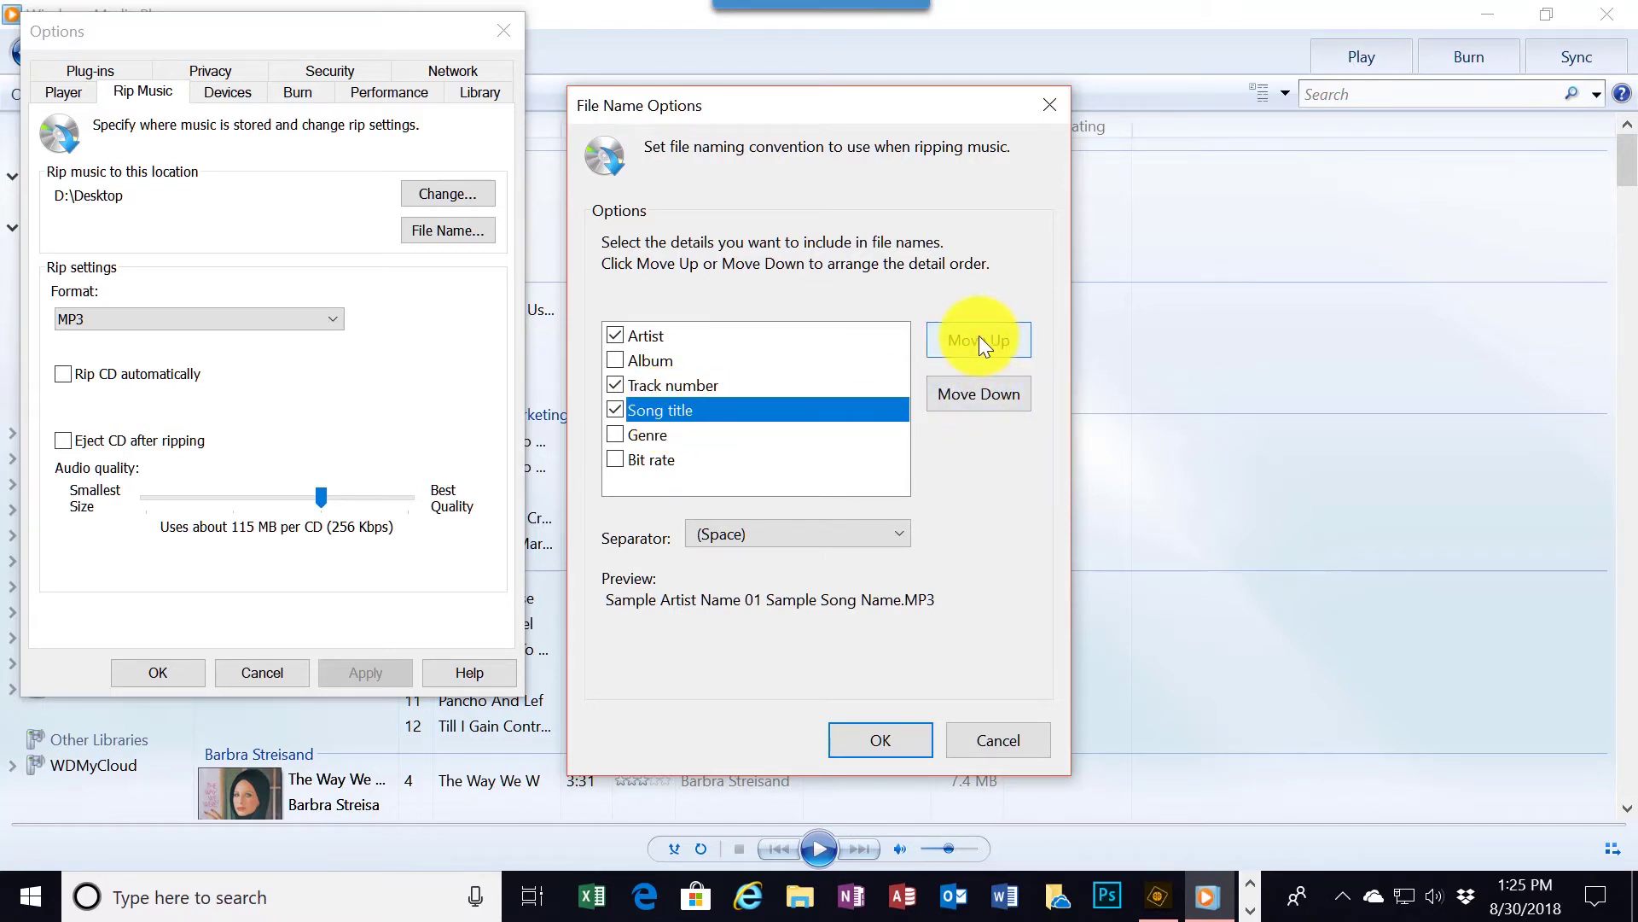
{"action": "left_click", "coordinate": [979, 338]}
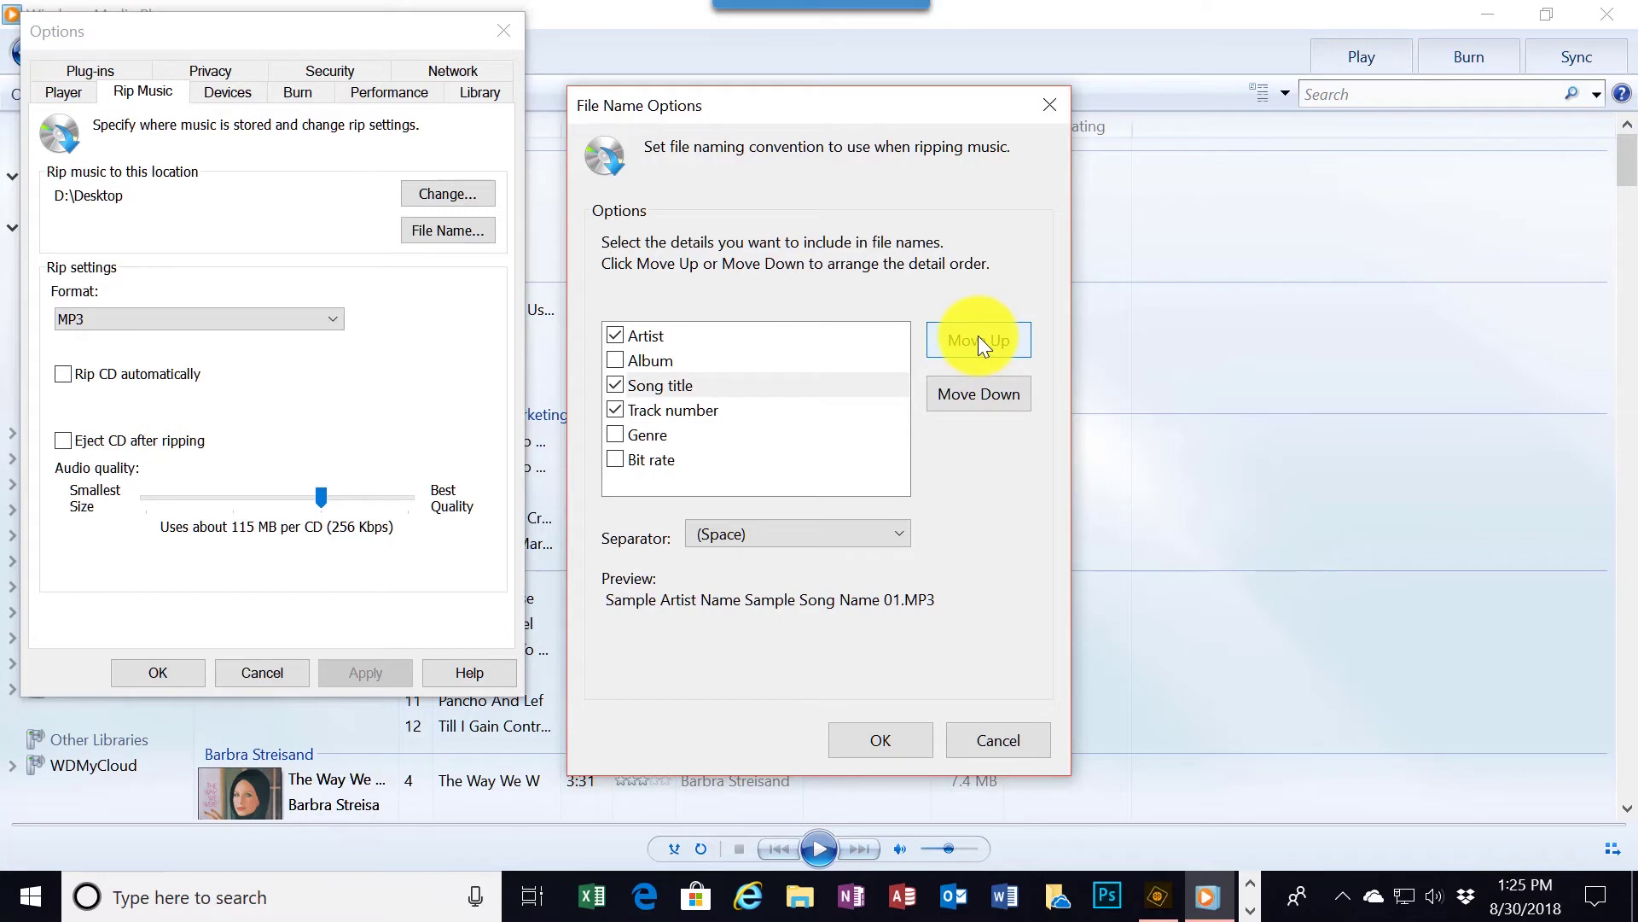
{"action": "left_click", "coordinate": [979, 339]}
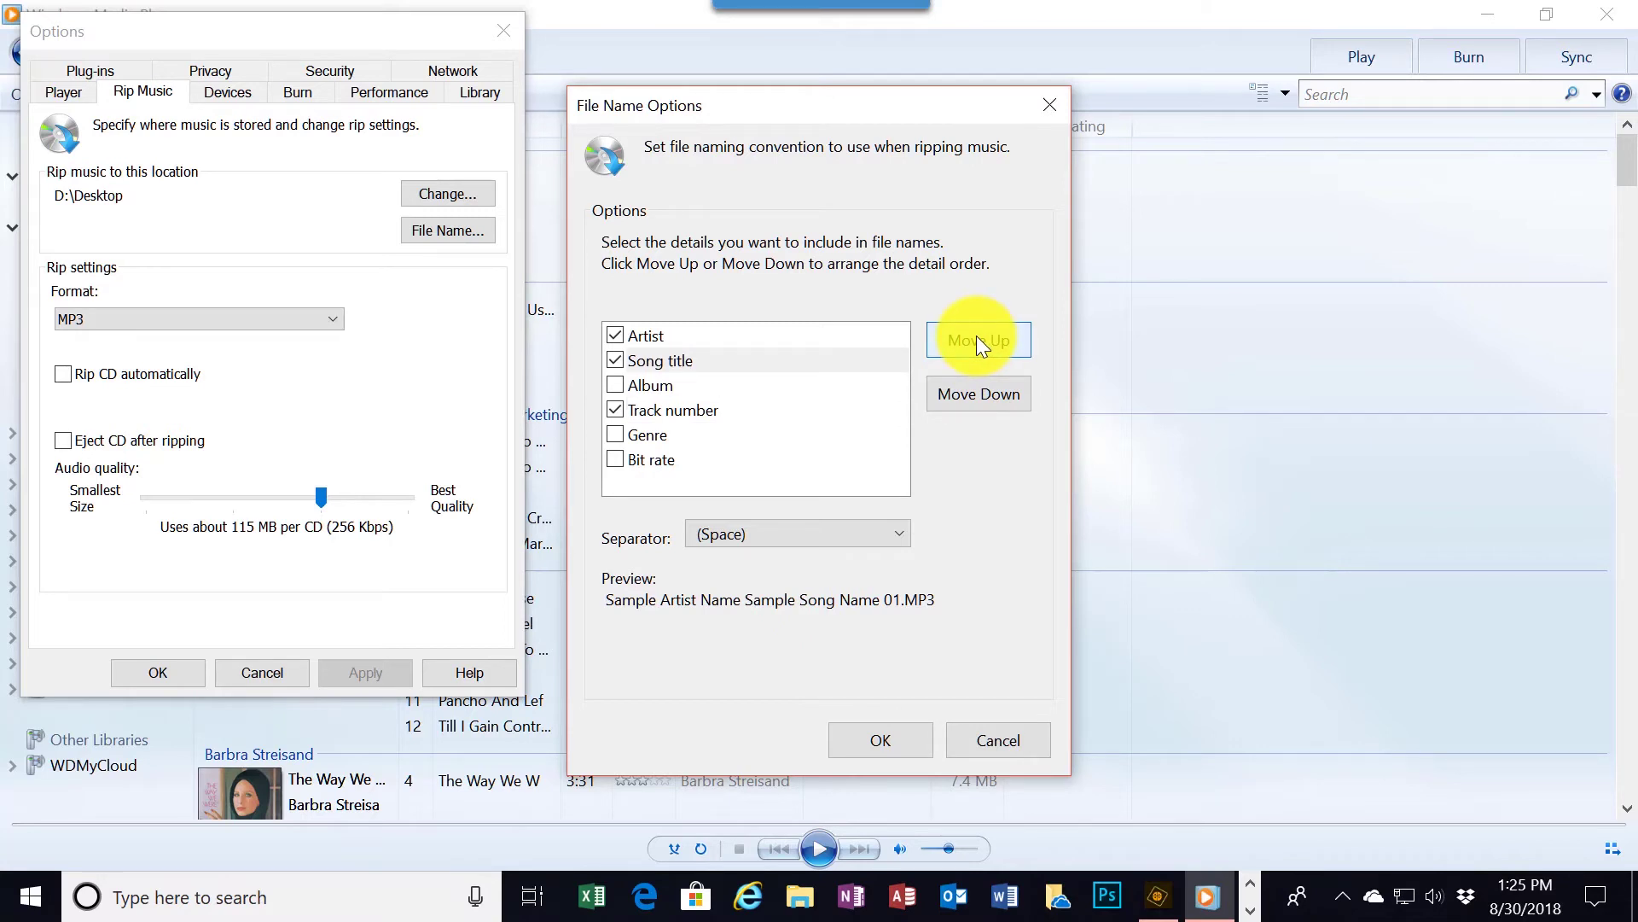
{"action": "left_click", "coordinate": [977, 335]}
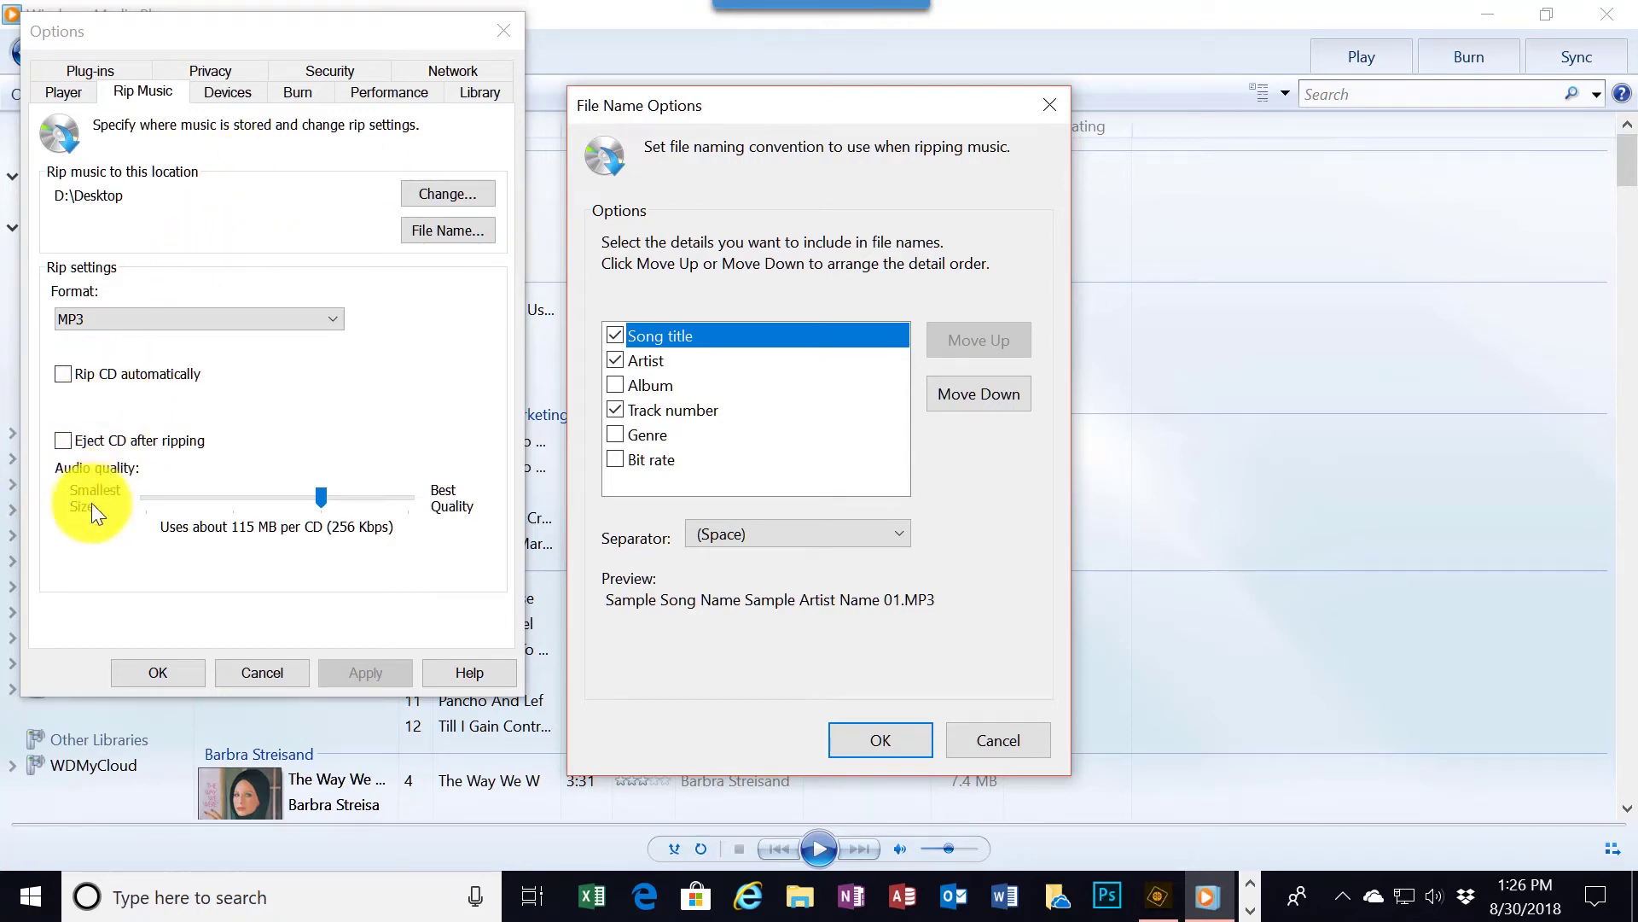
{"action": "left_click", "coordinate": [288, 497]}
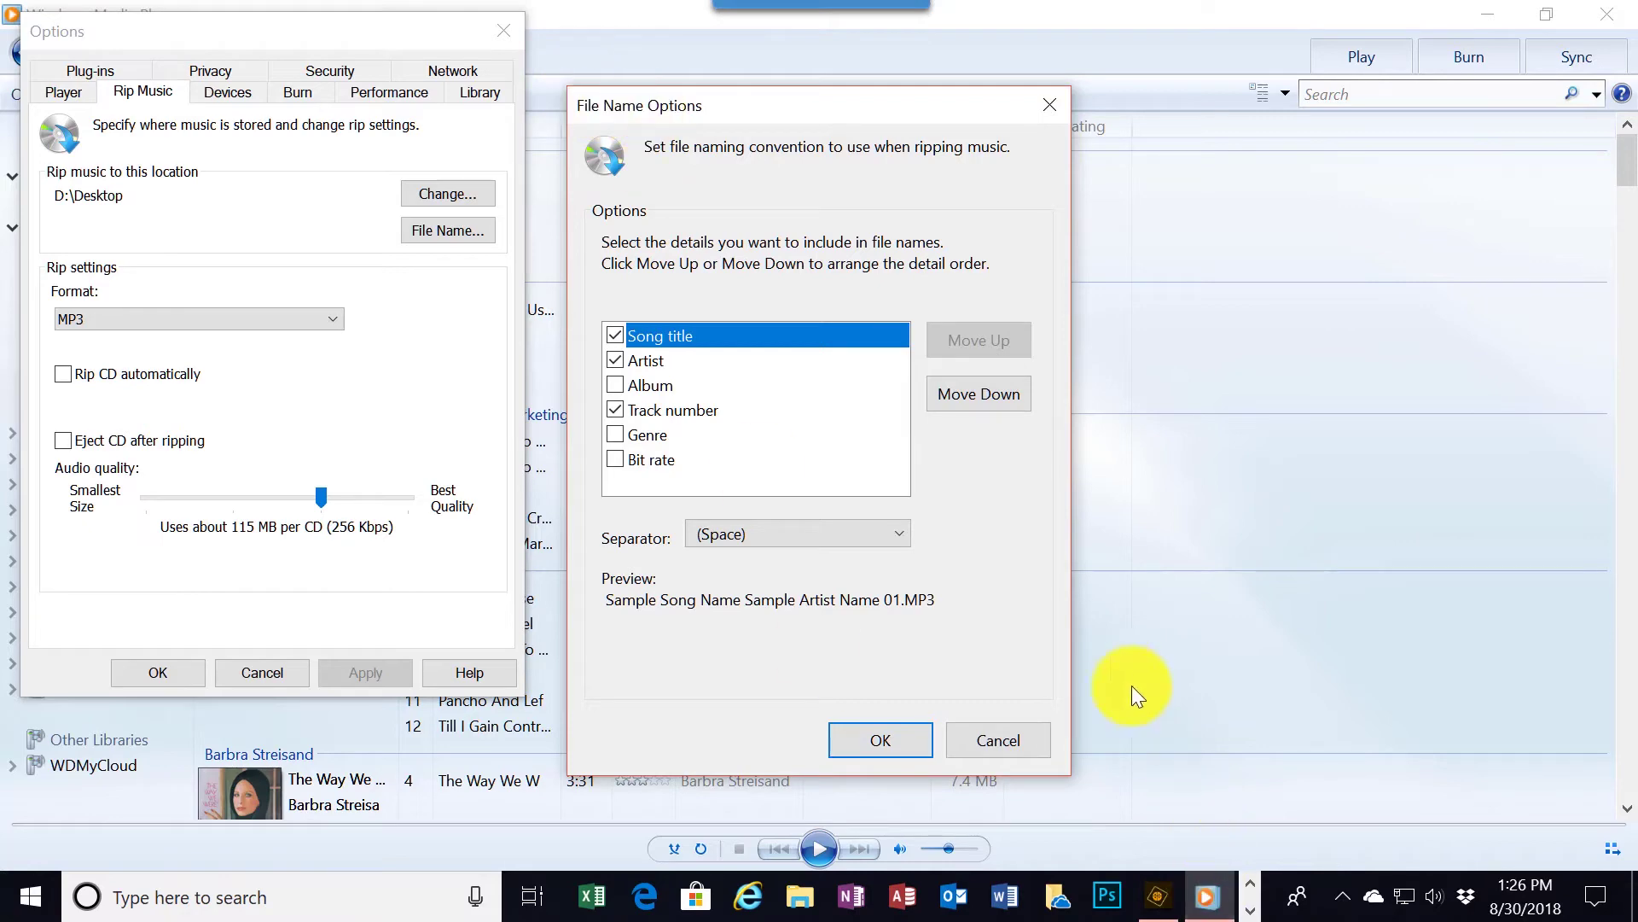
{"action": "left_click", "coordinate": [866, 737]}
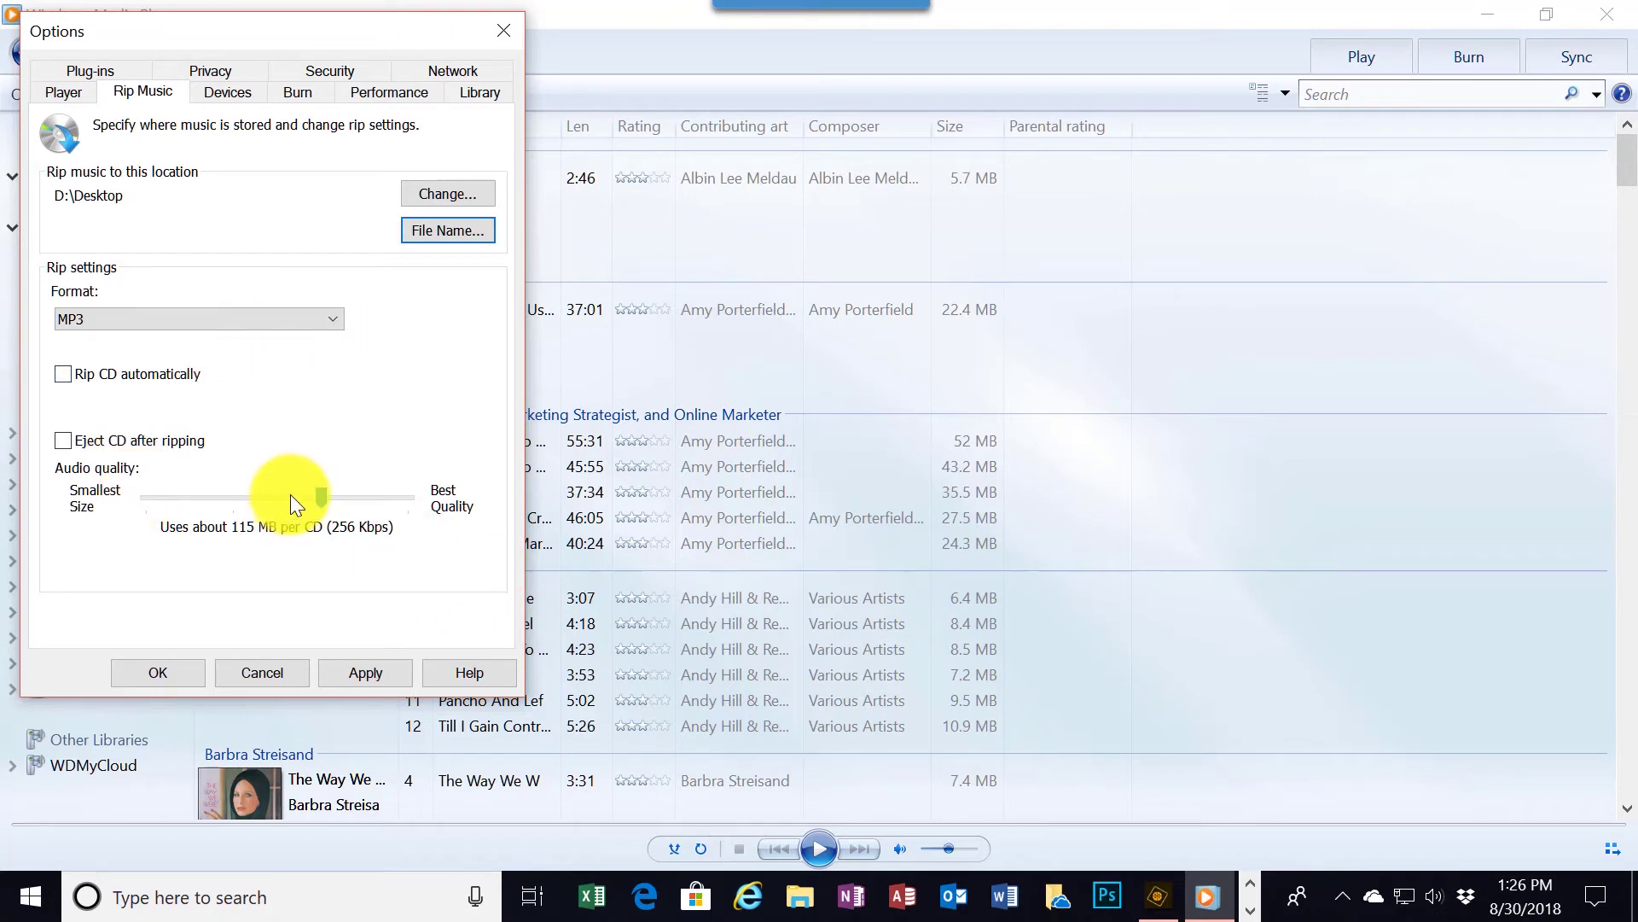
Choose MP3 as the rip format and accept the options.
{"action": "left_click", "coordinate": [329, 316]}
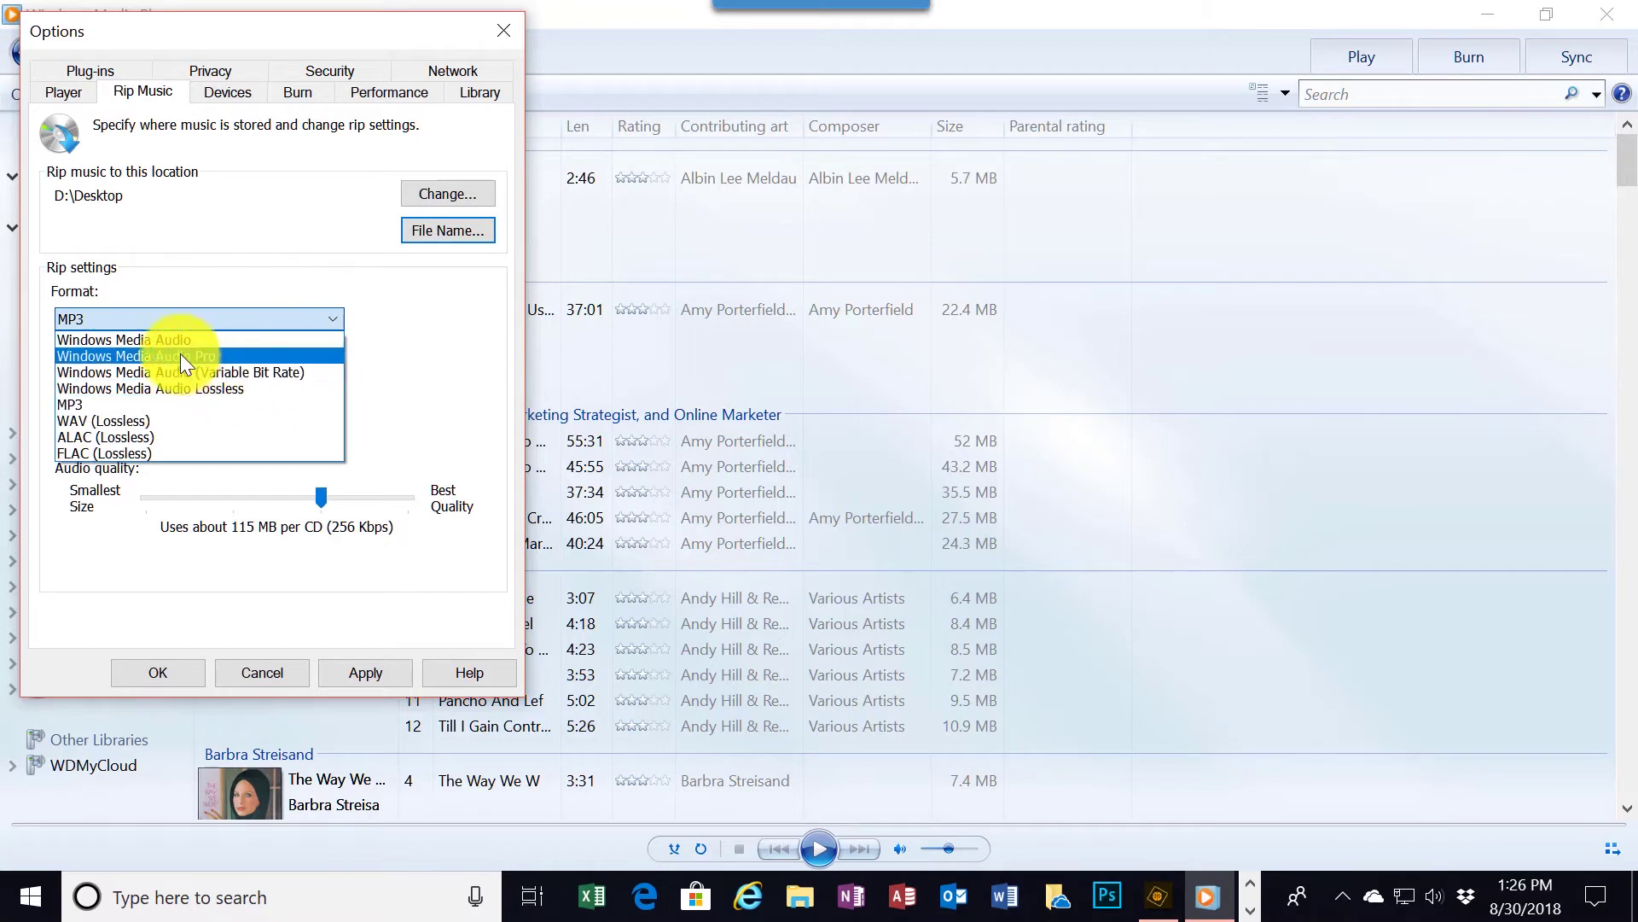
{"action": "left_click", "coordinate": [80, 399]}
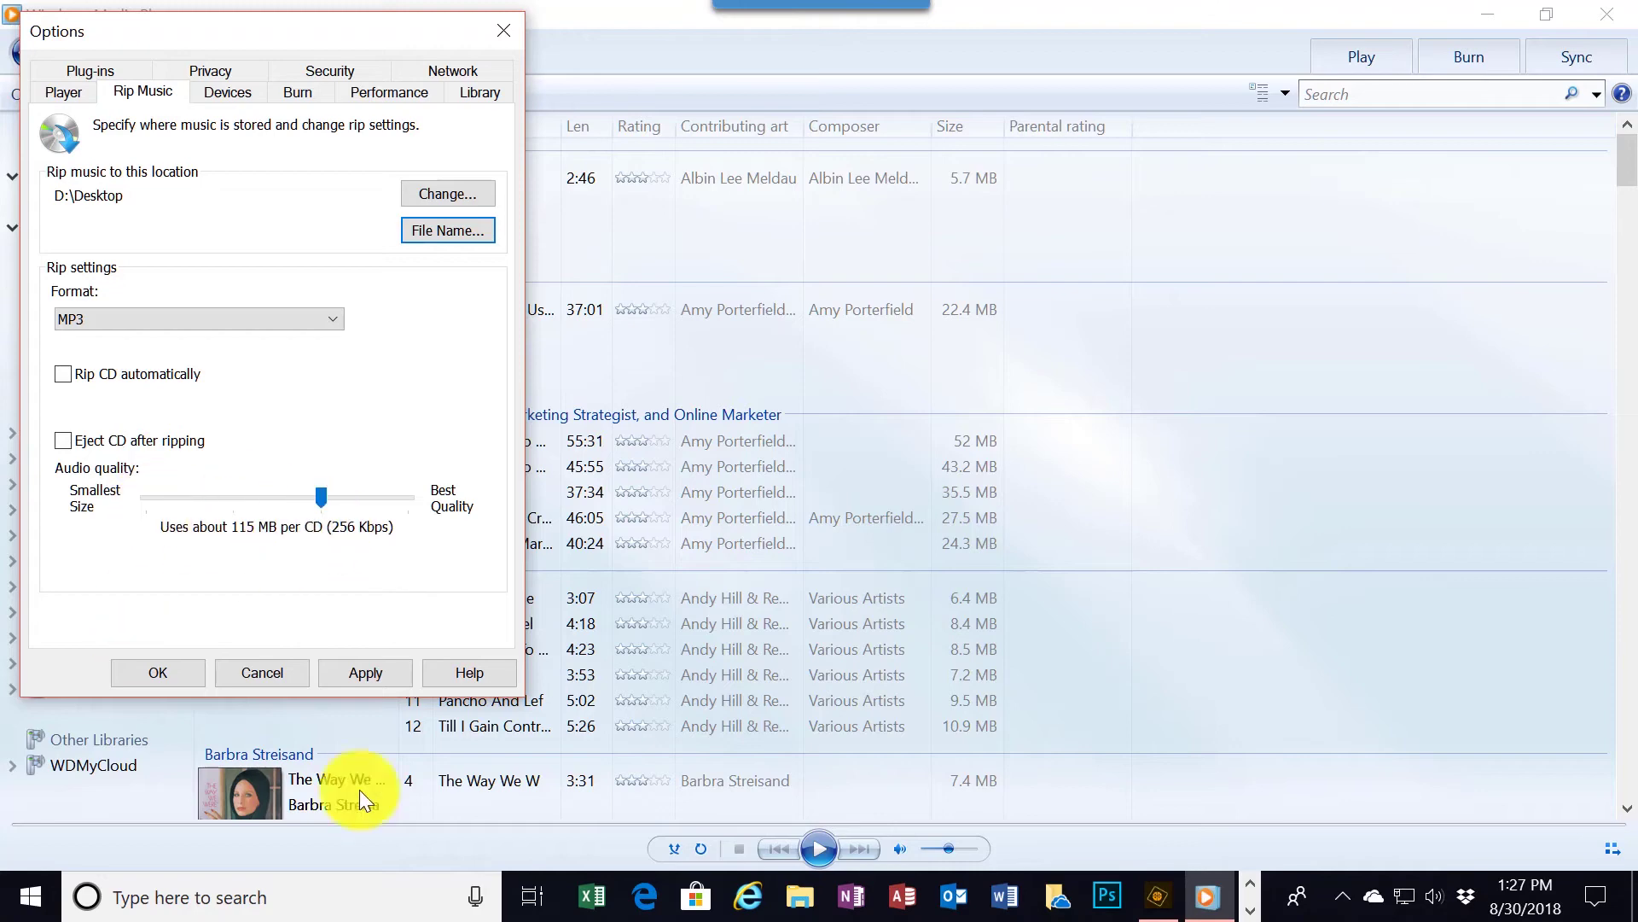
{"action": "left_click", "coordinate": [163, 672]}
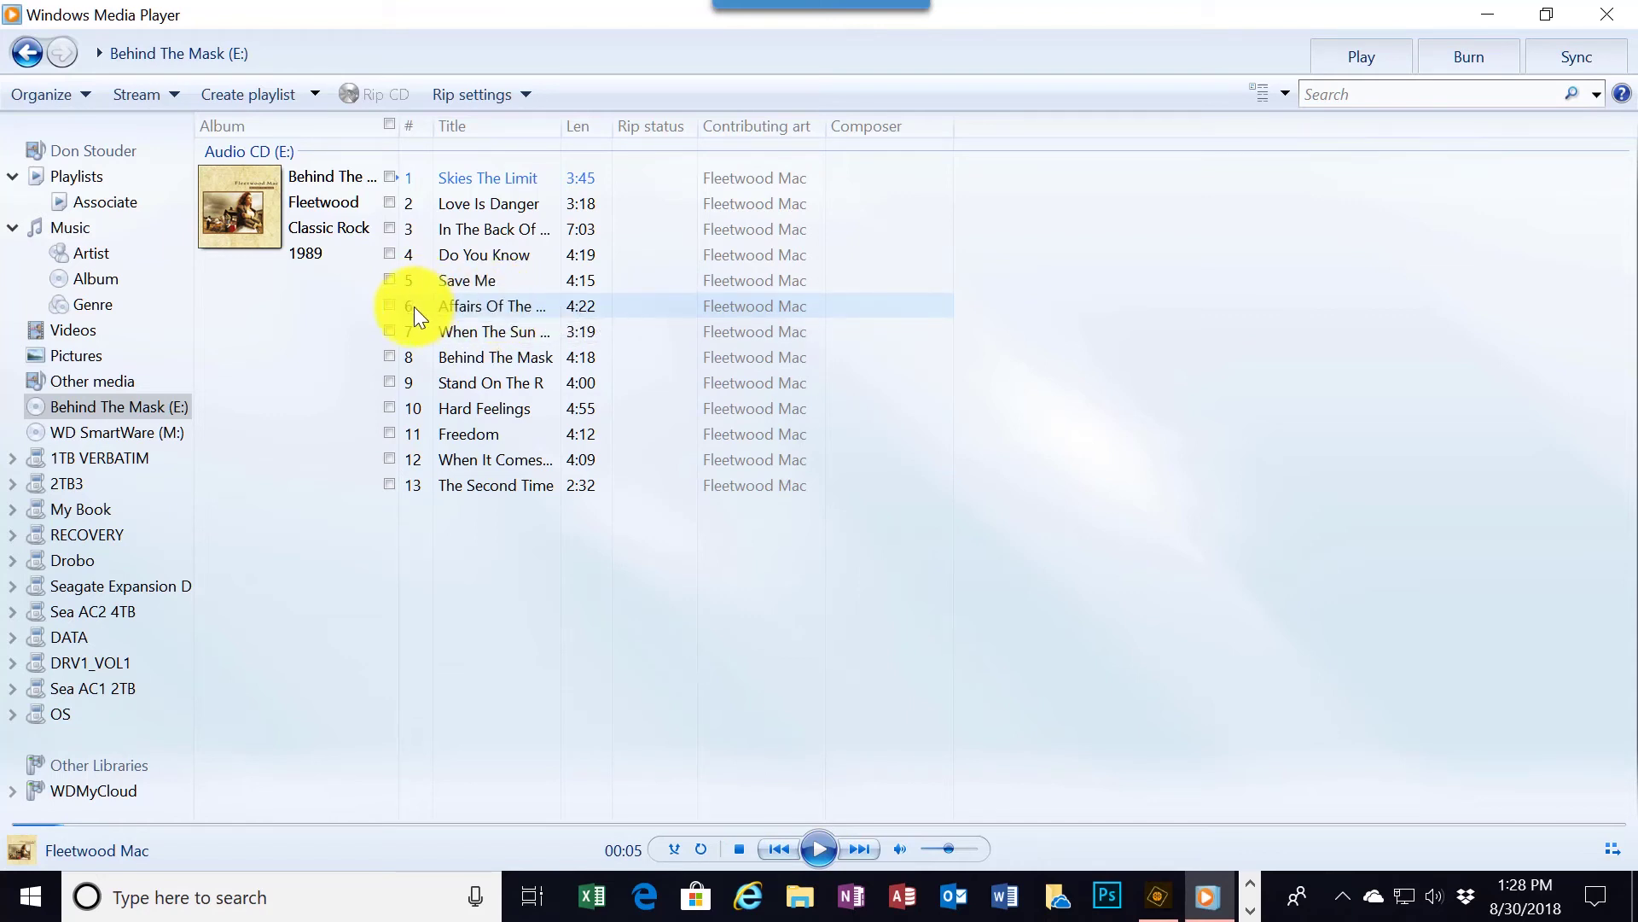
Rip only track 6, Affairs Of The Heart, from the Behind The Mask CD and close the player.
{"action": "left_click", "coordinate": [391, 307]}
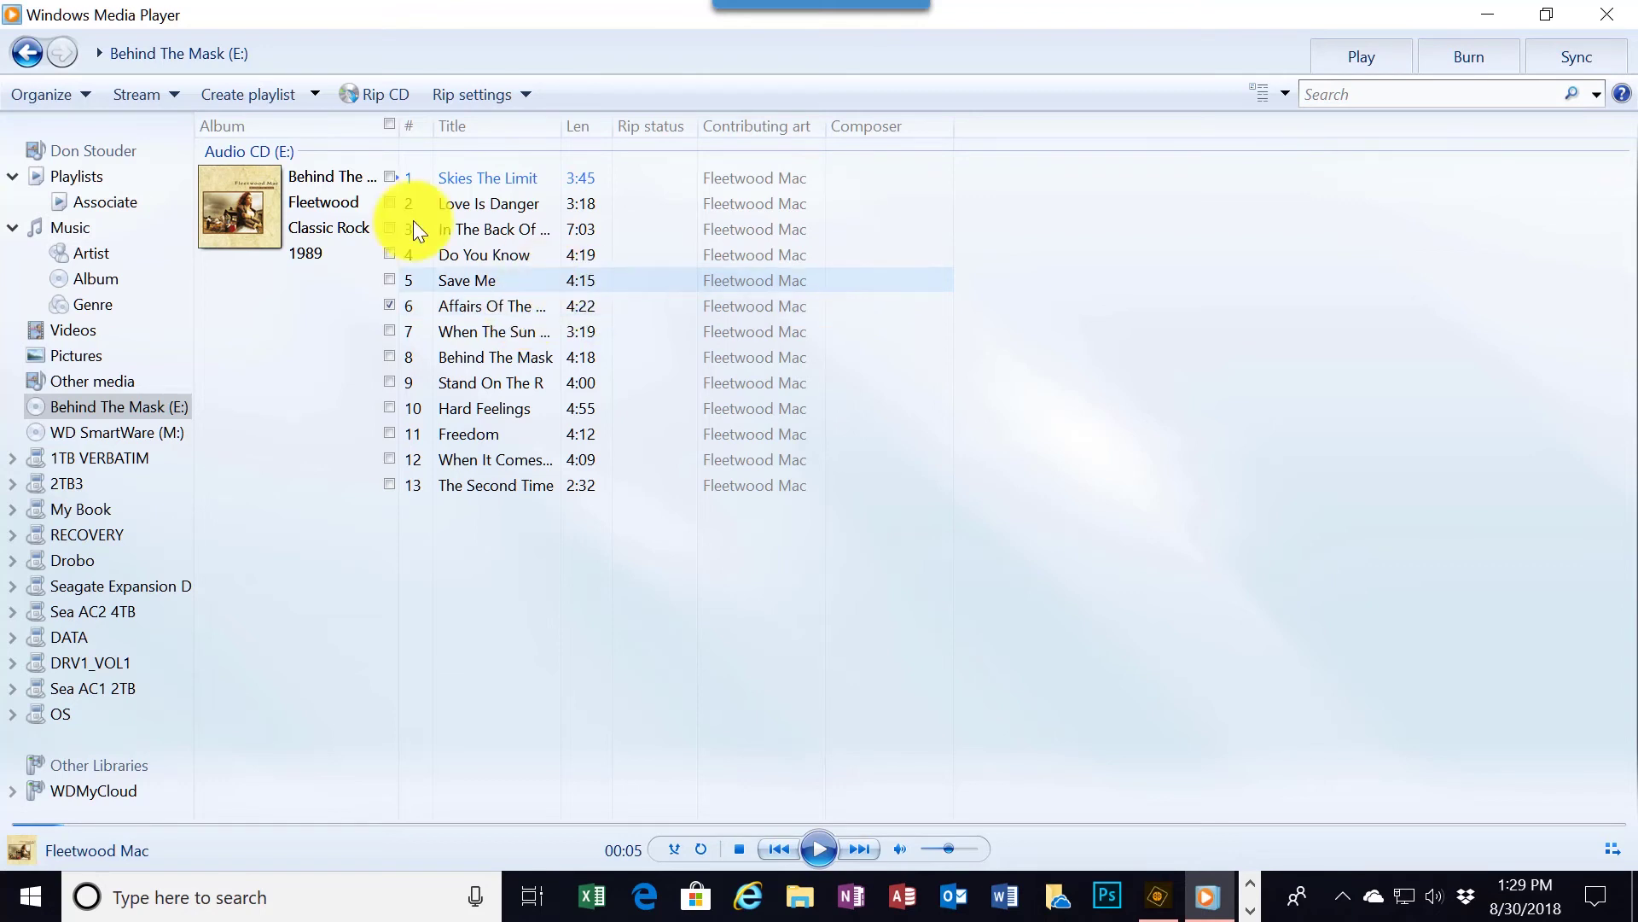
{"action": "left_click", "coordinate": [359, 89]}
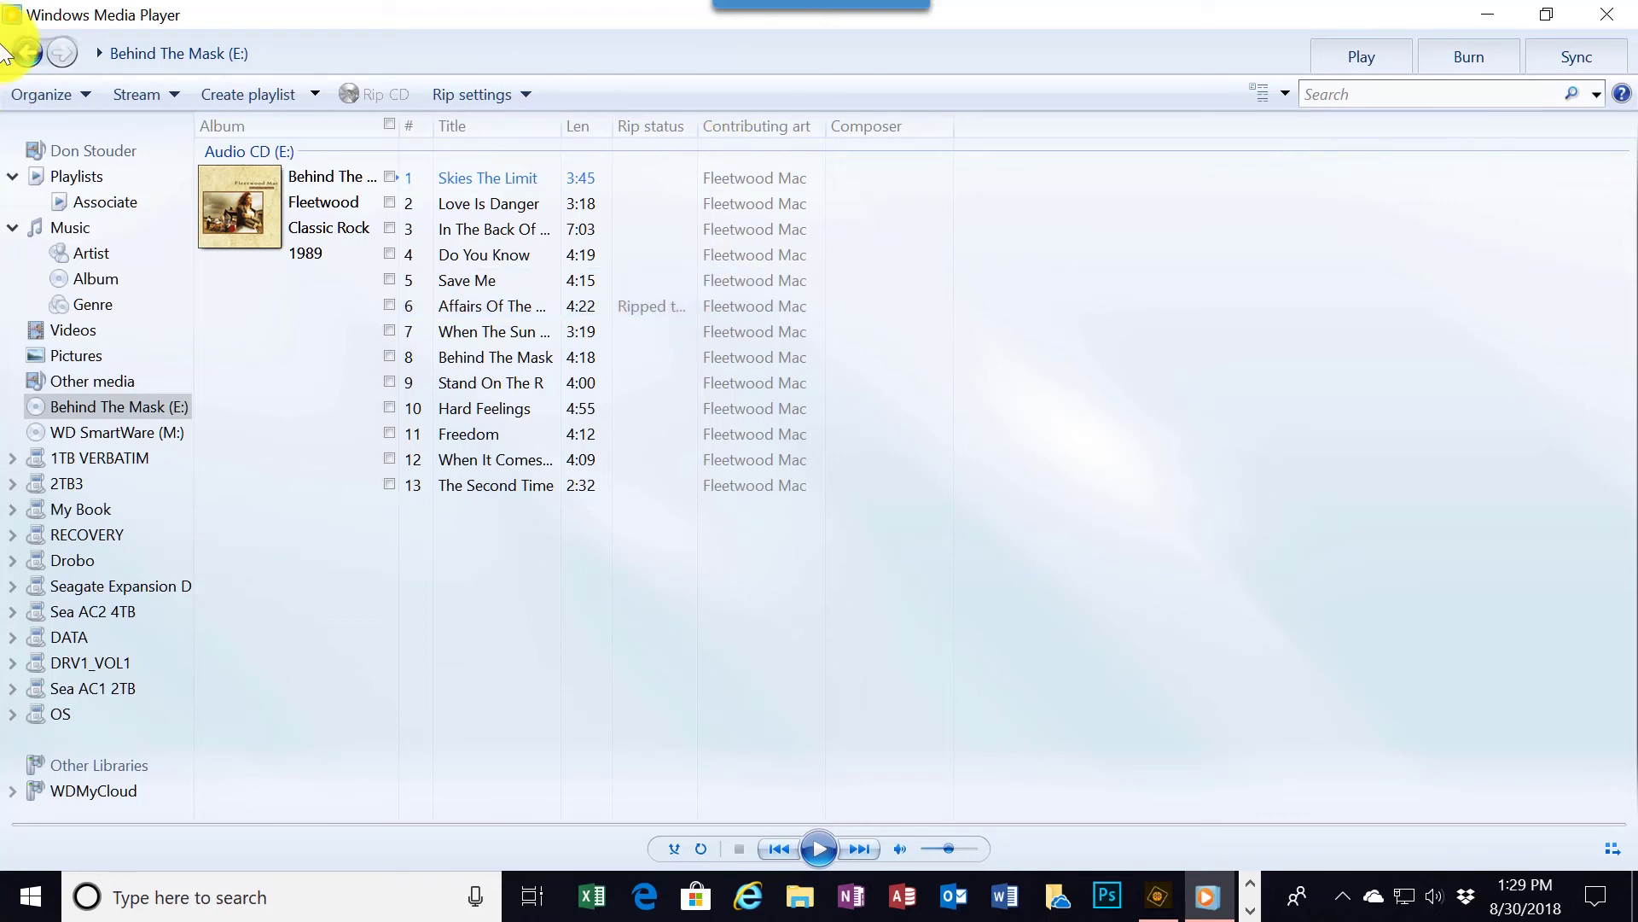
{"action": "left_click", "coordinate": [1604, 24]}
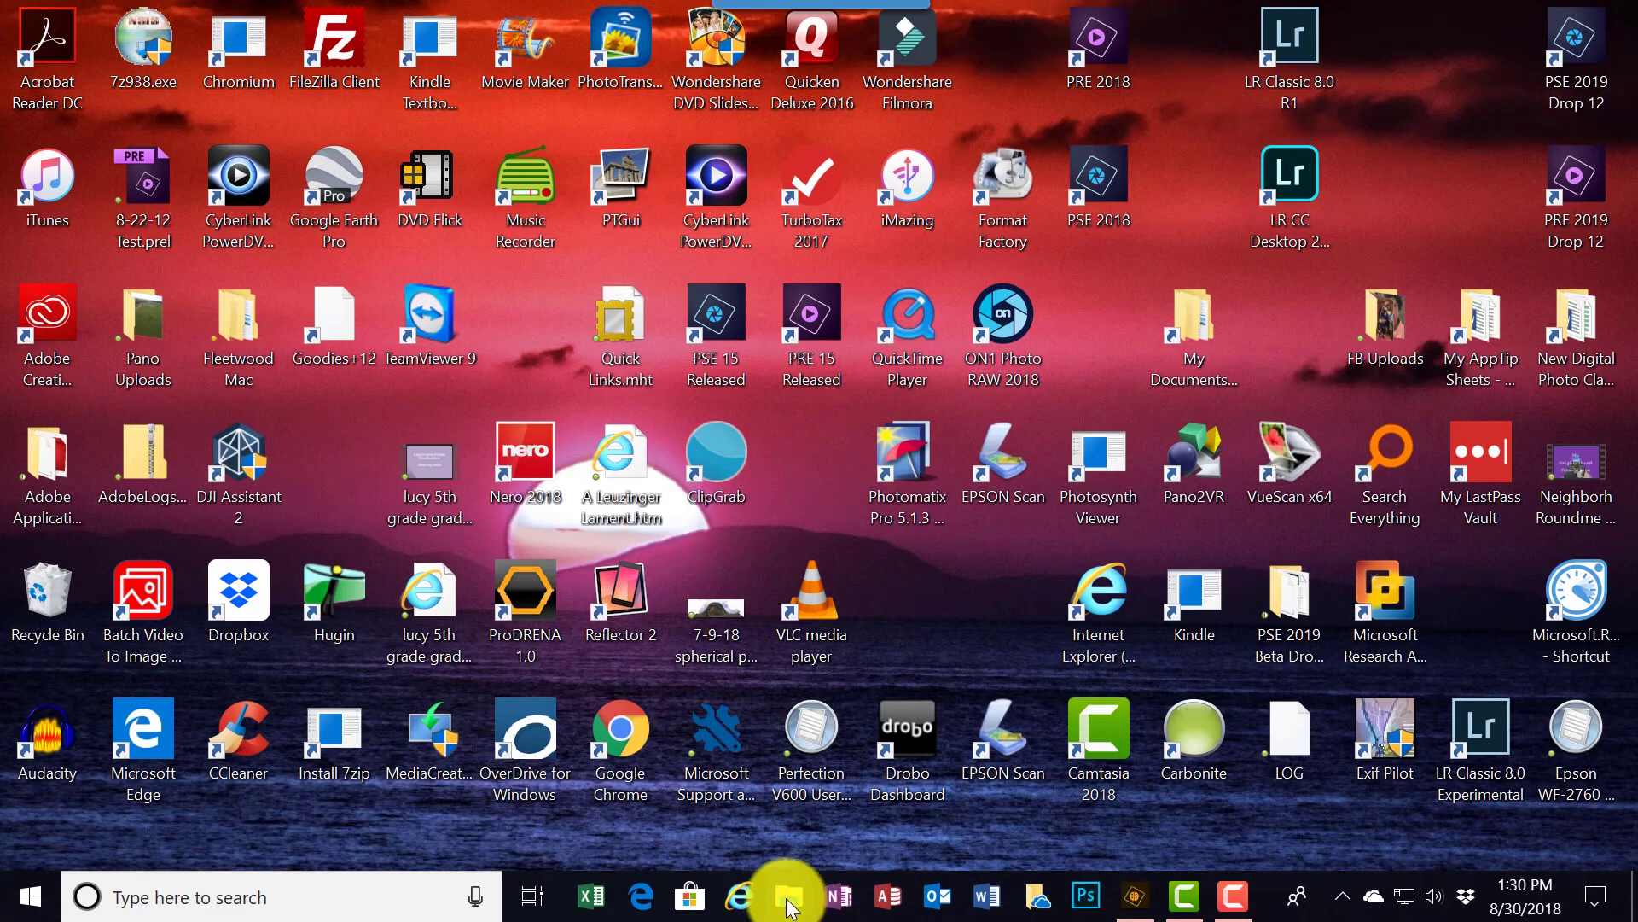
Switch to File Explorer, open the Desktop folder and look through it for the ripped music.
{"action": "left_click", "coordinate": [790, 896]}
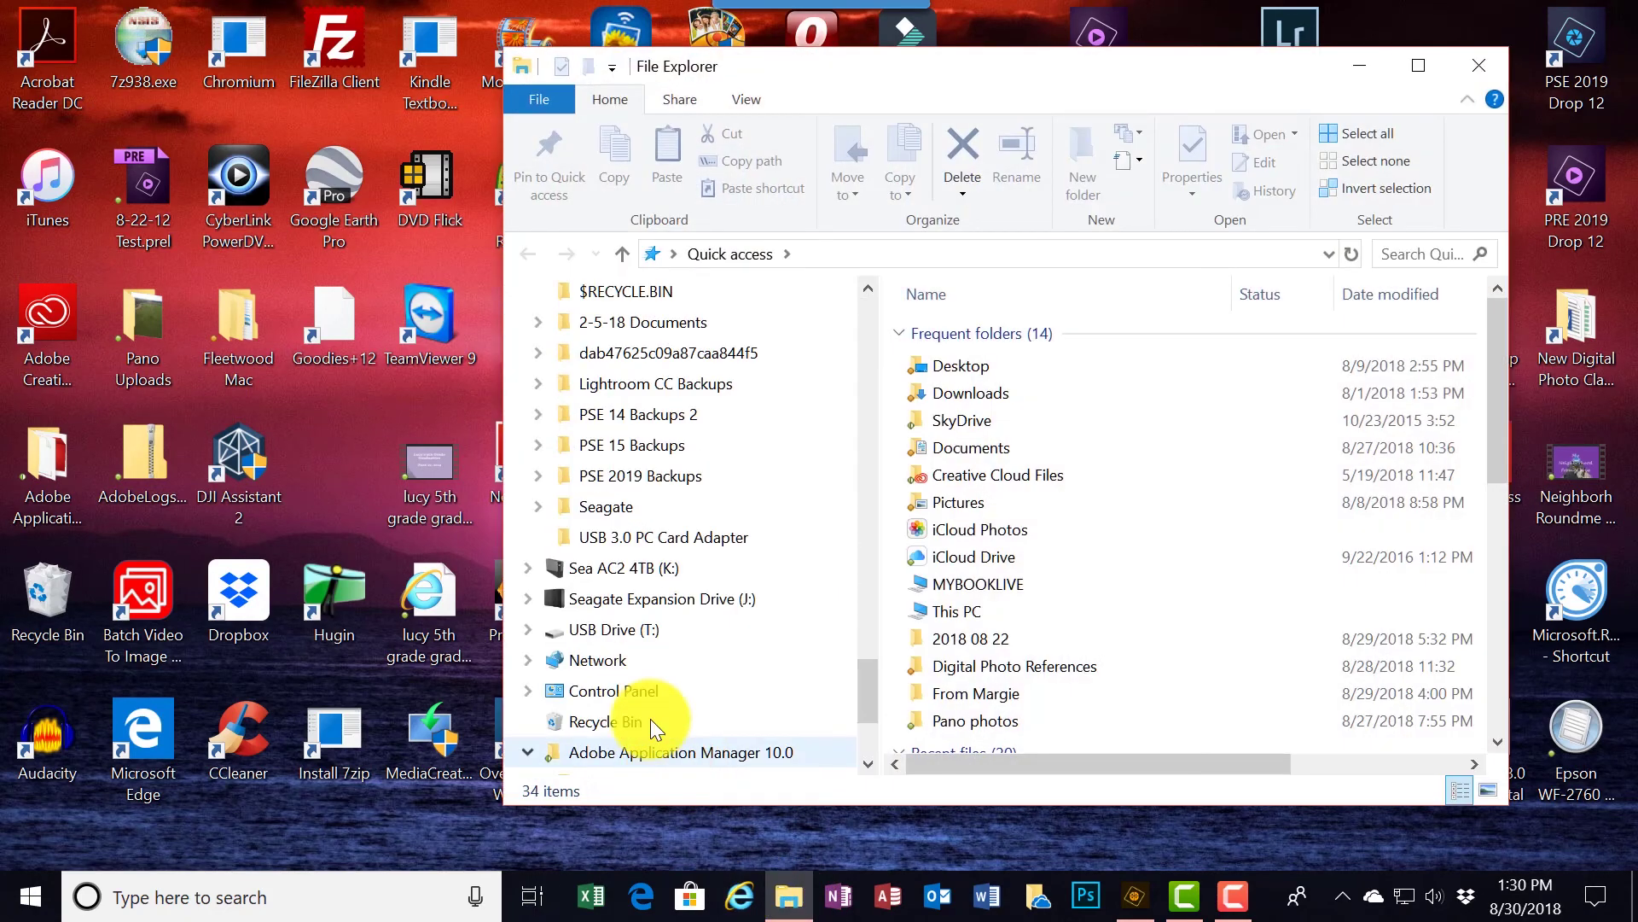
{"action": "scroll", "coordinate": [682, 554], "scroll_direction": "up", "scroll_amount": 20}
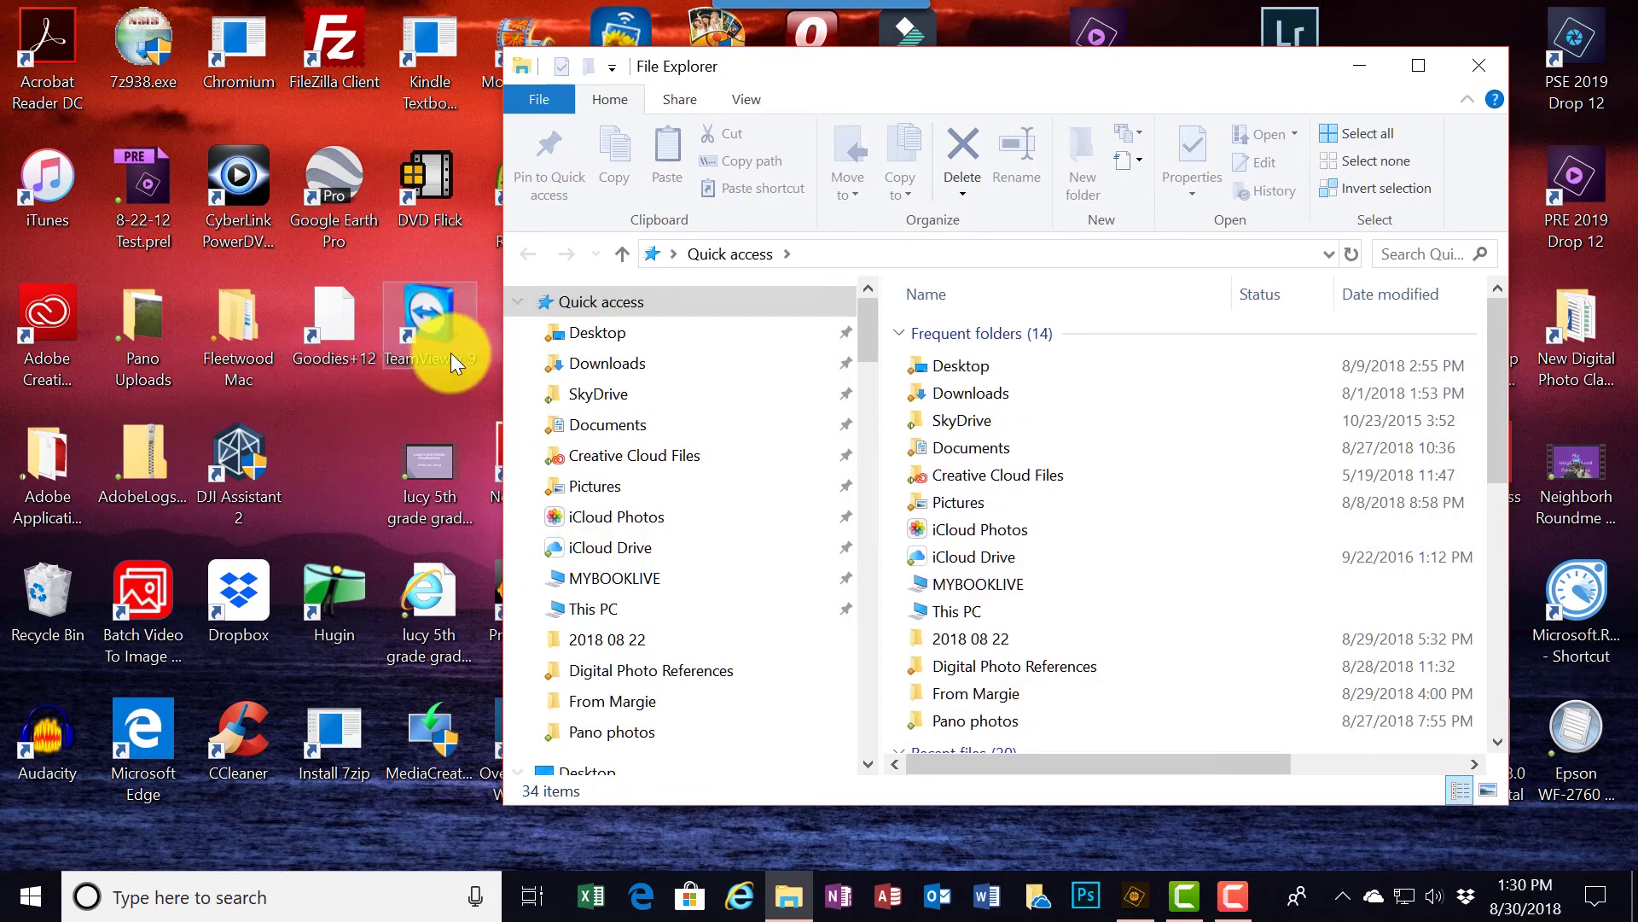
{"action": "left_click", "coordinate": [586, 339]}
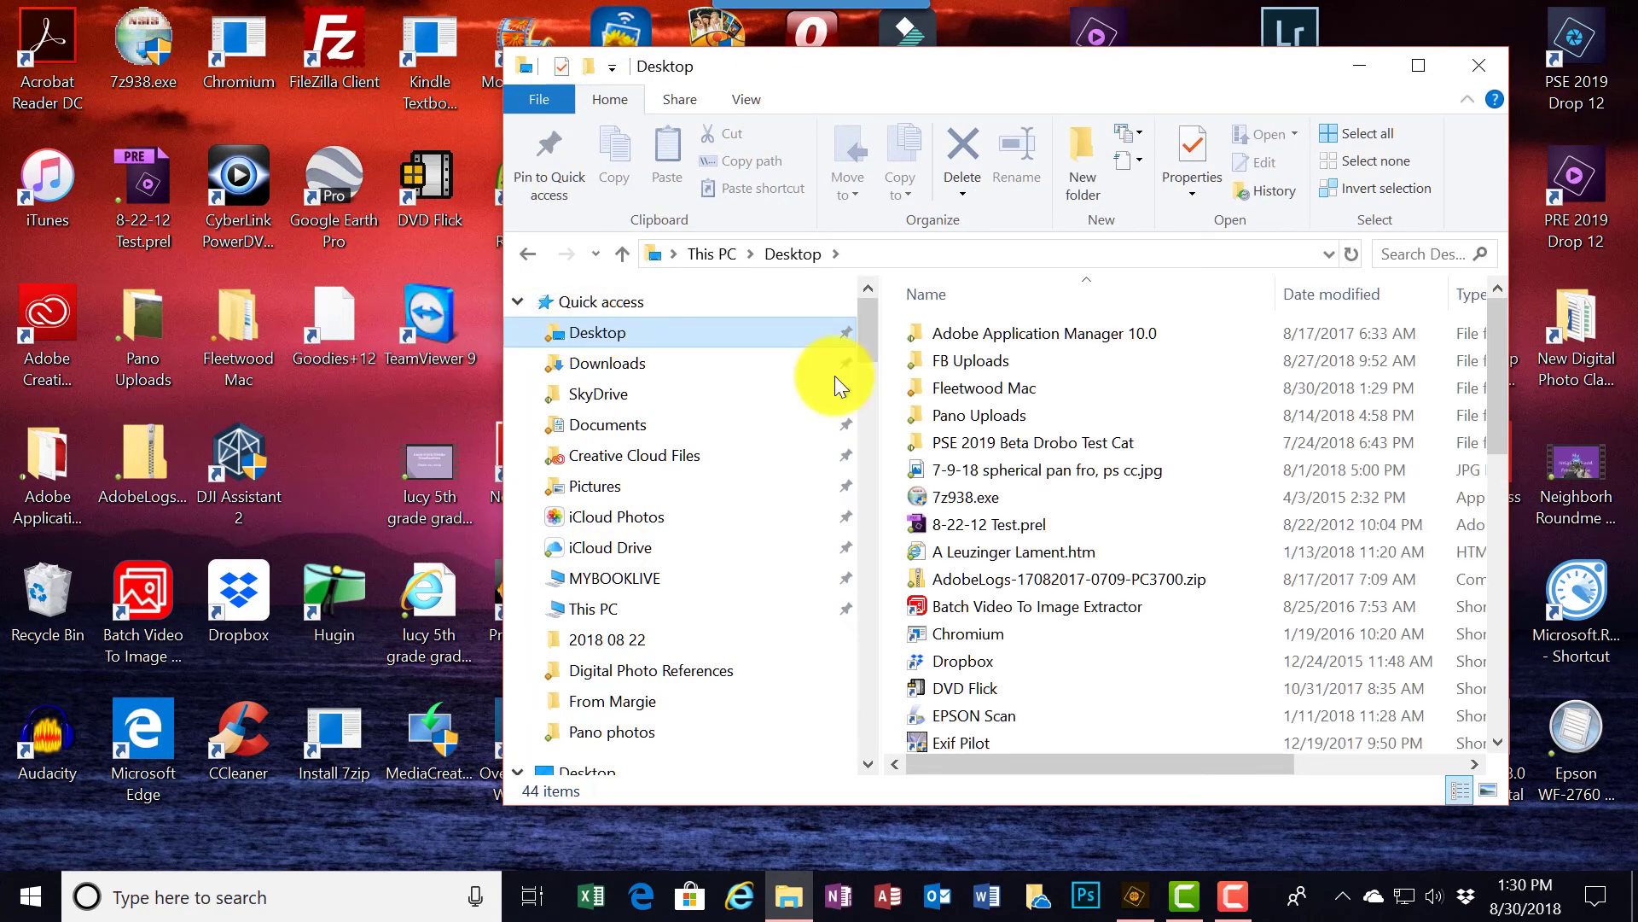
{"action": "scroll", "coordinate": [877, 391], "scroll_direction": "down", "scroll_amount": 2}
{"action": "scroll", "coordinate": [877, 389], "scroll_direction": "down", "scroll_amount": 1}
{"action": "scroll", "coordinate": [1066, 525], "scroll_direction": "down", "scroll_amount": 9}
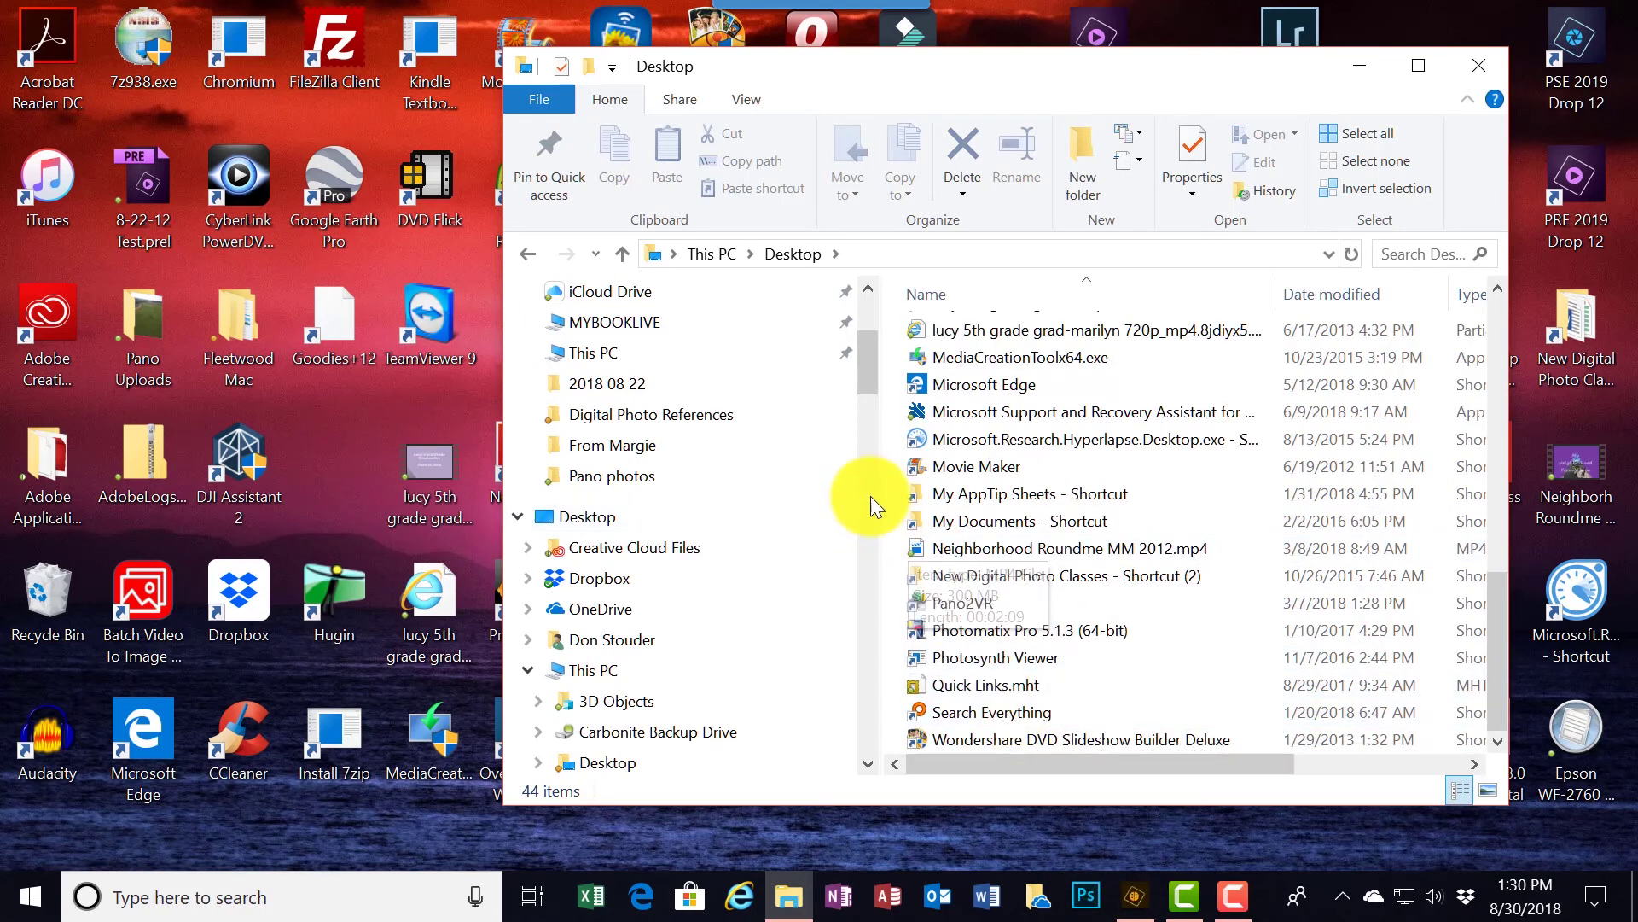
{"action": "scroll", "coordinate": [976, 703], "scroll_direction": "up", "scroll_amount": 5}
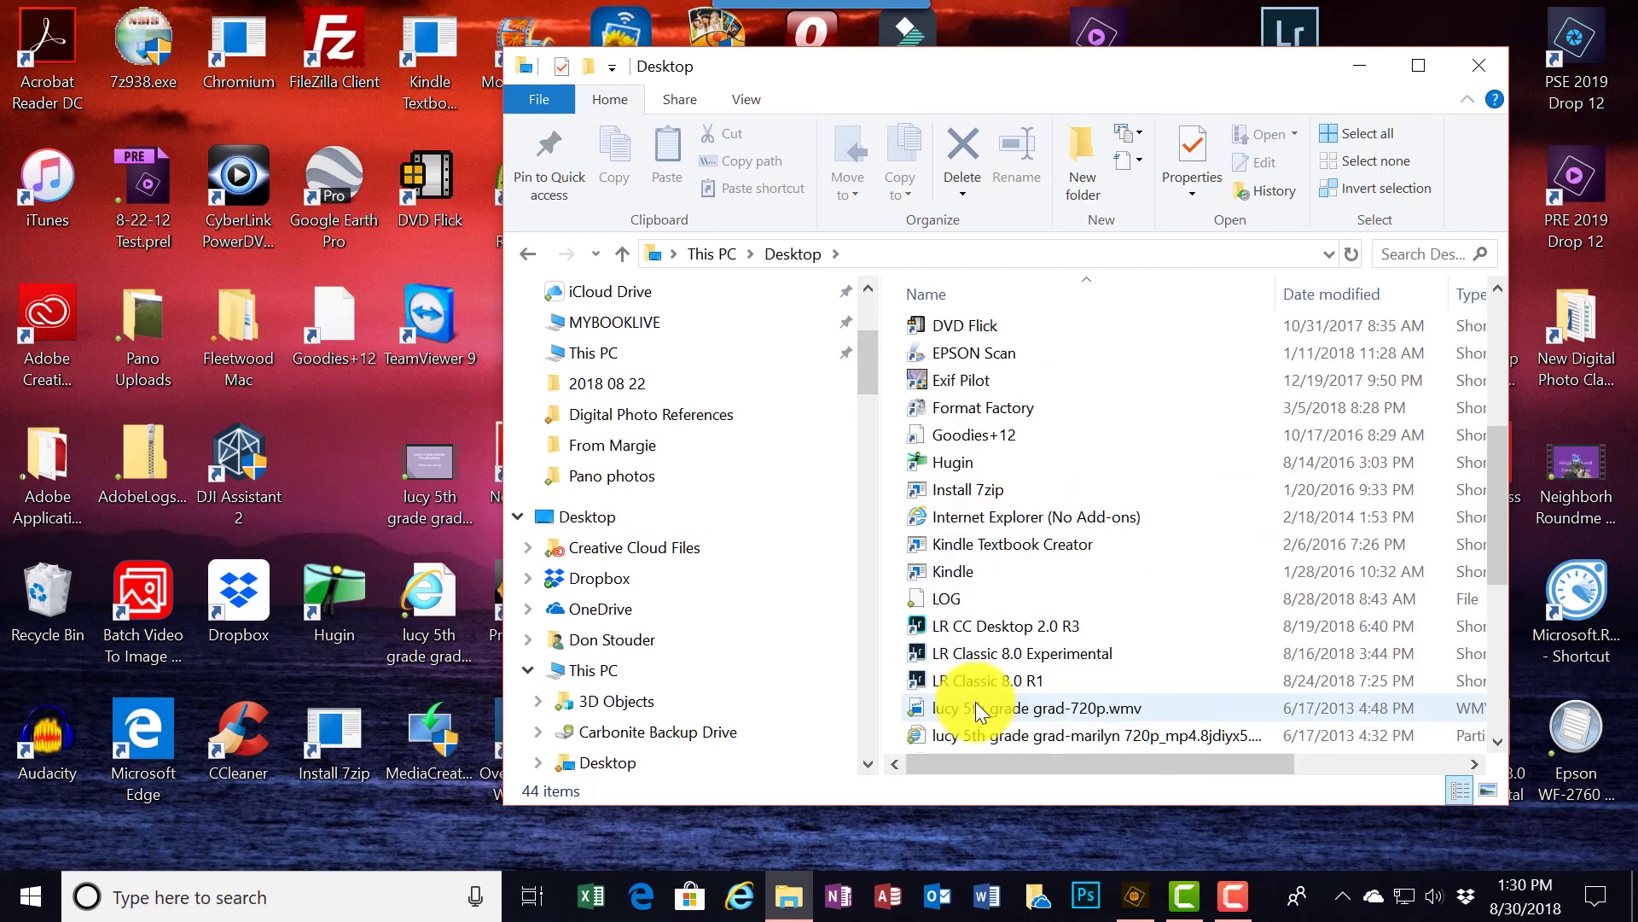
{"action": "scroll", "coordinate": [975, 701], "scroll_direction": "down", "scroll_amount": 2}
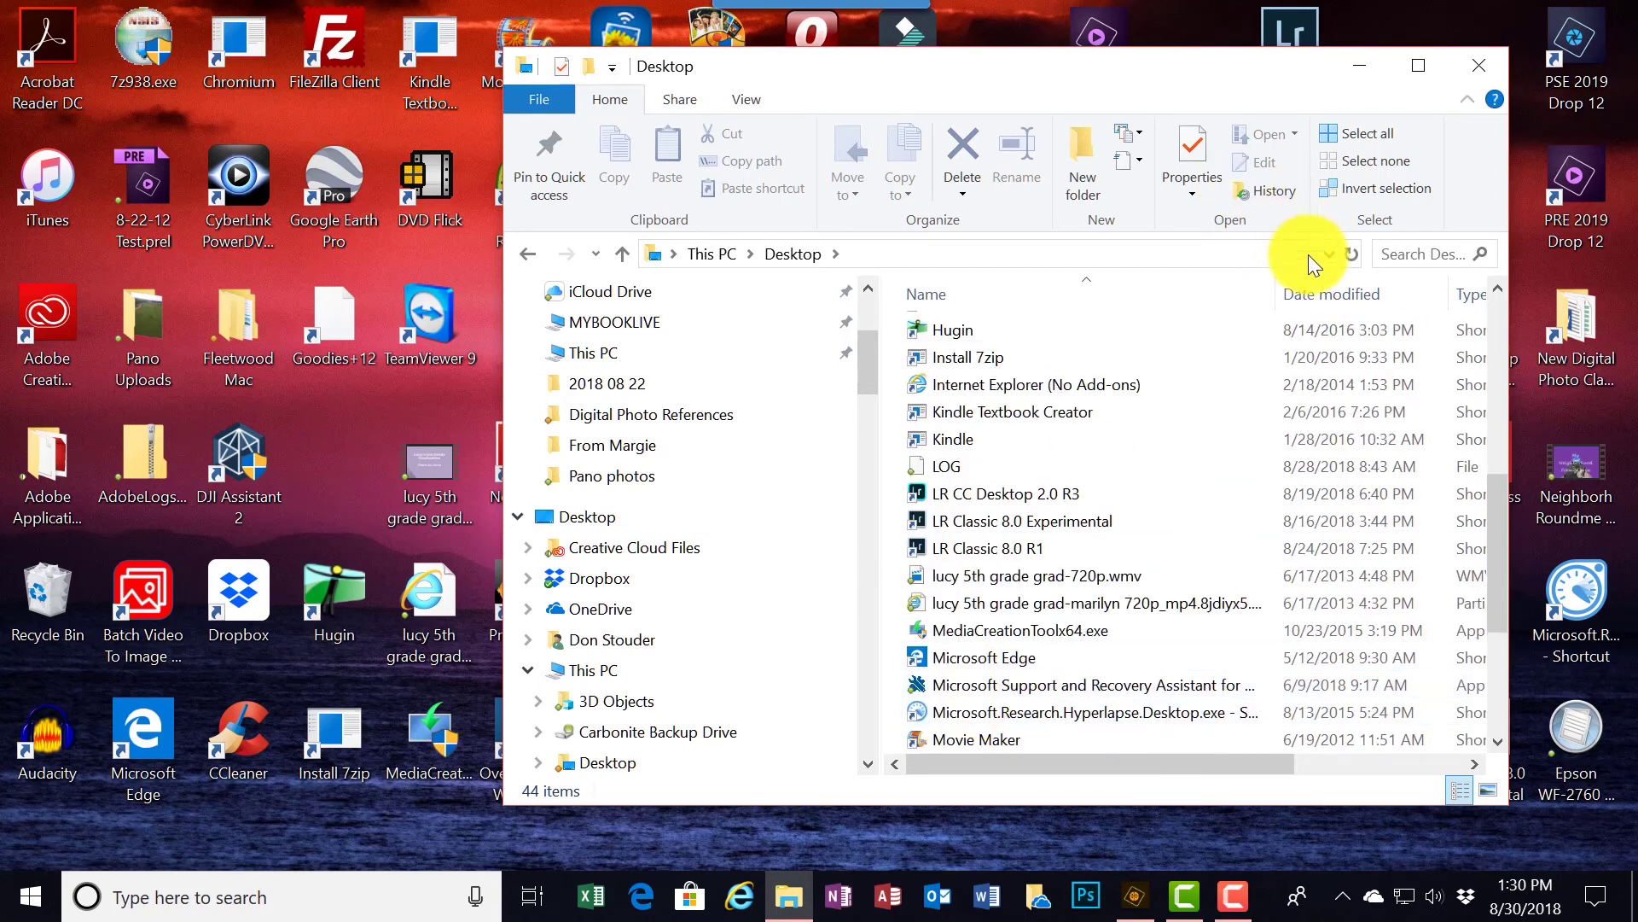
Sort the Desktop folder by date modified and open the Behind The Mask folder inside Fleetwood Mac.
{"action": "left_click", "coordinate": [1316, 297]}
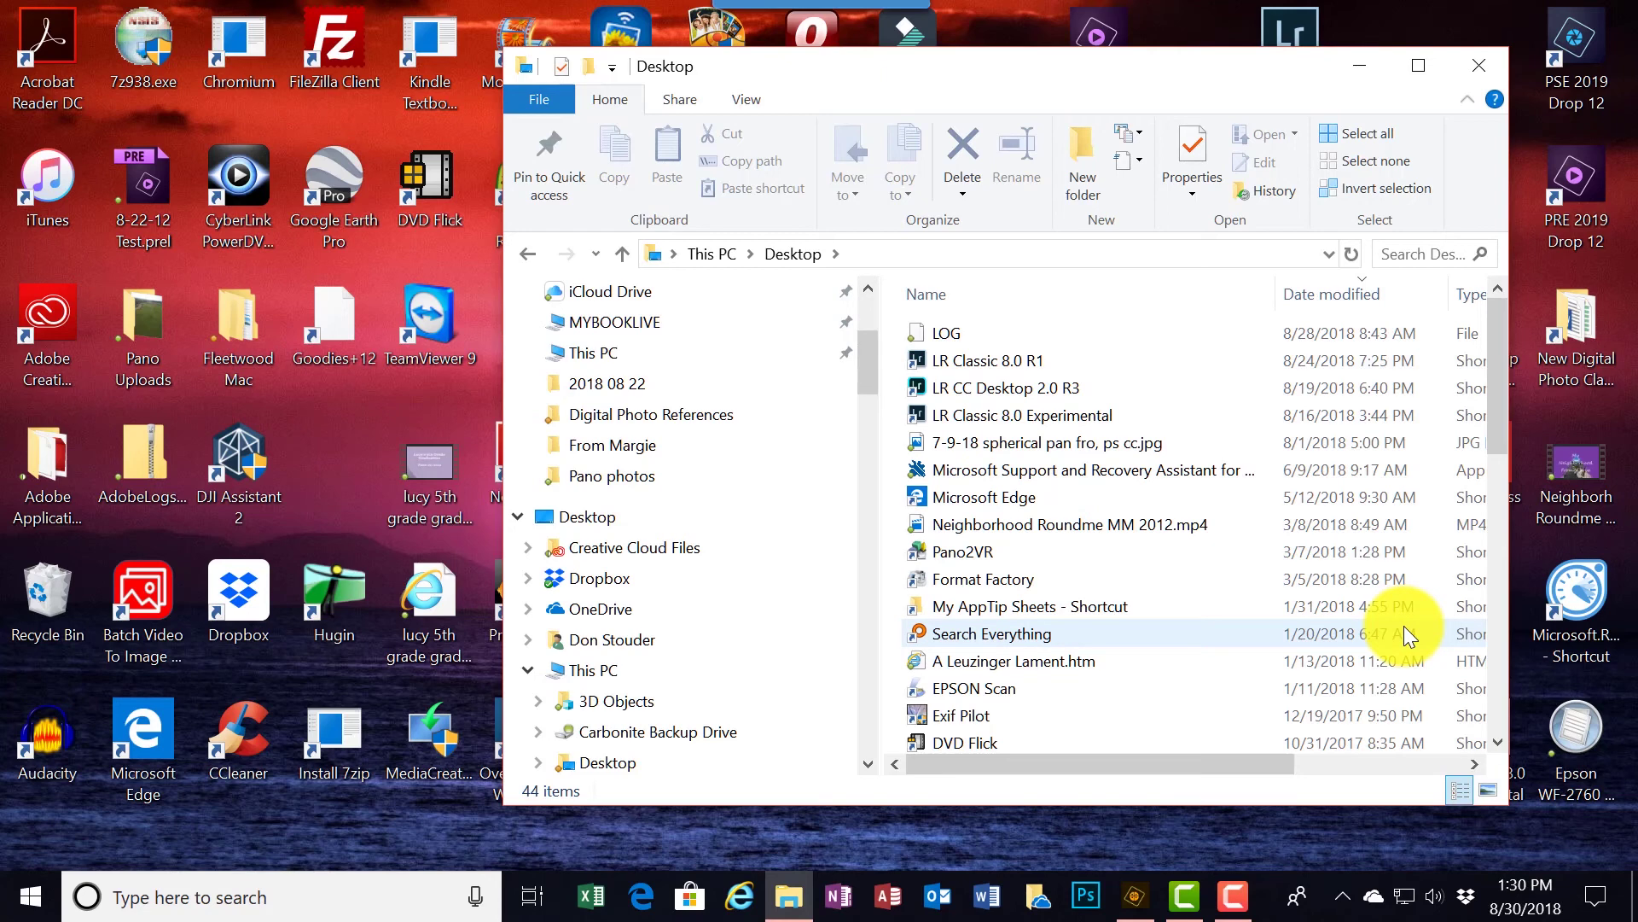
{"action": "scroll", "coordinate": [1405, 629], "scroll_direction": "down", "scroll_amount": 7}
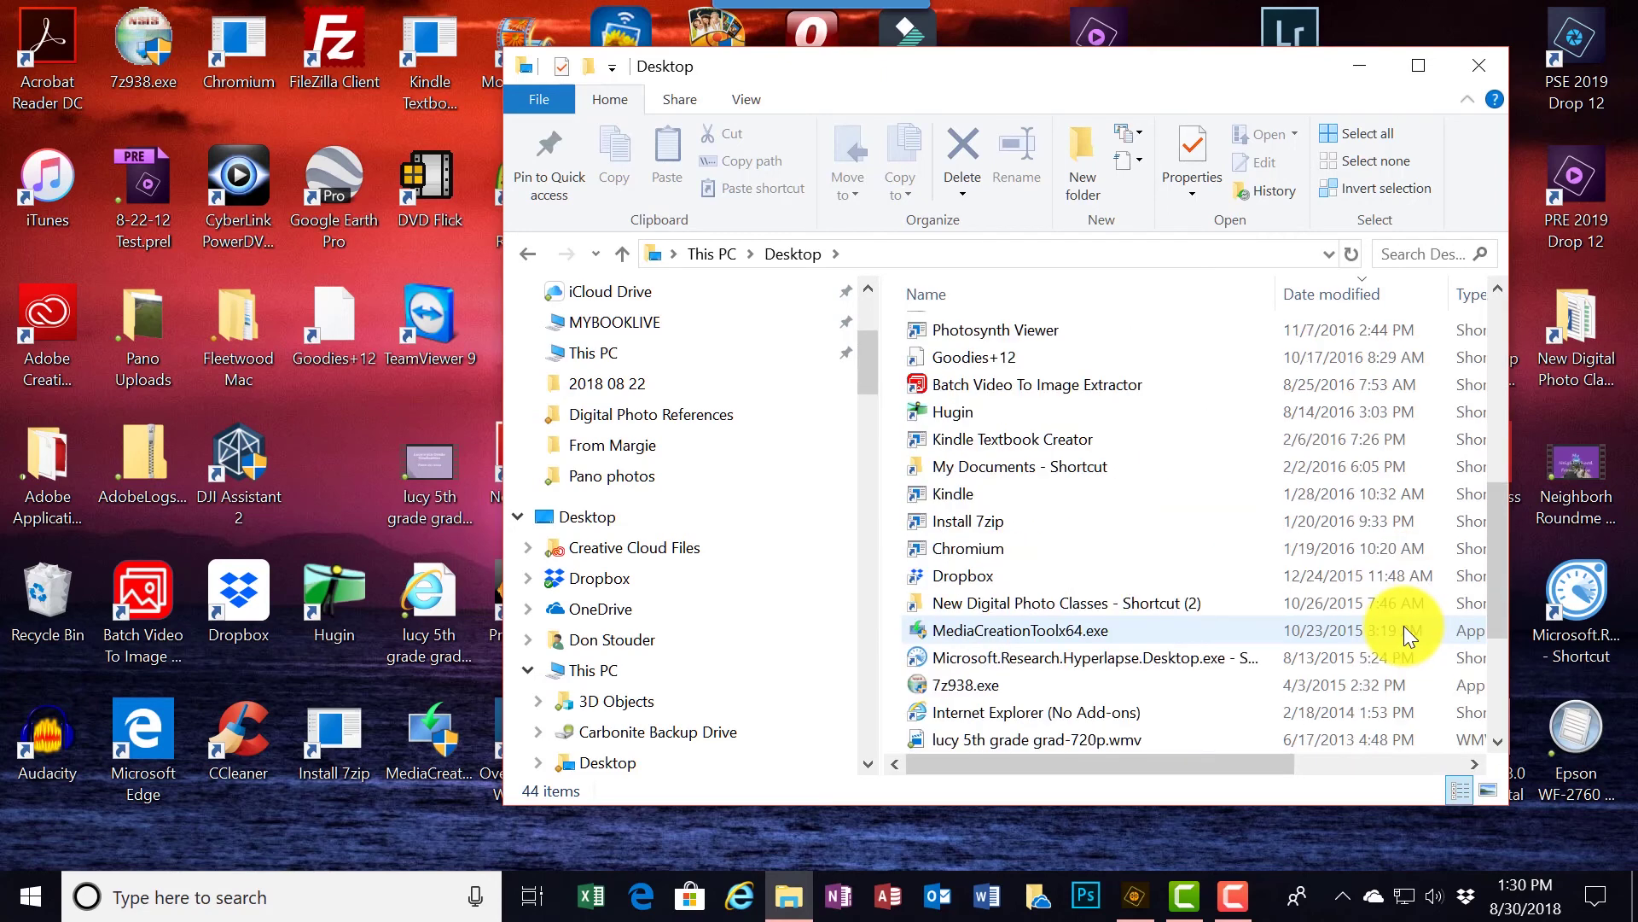
{"action": "scroll", "coordinate": [1405, 629], "scroll_direction": "down", "scroll_amount": 3}
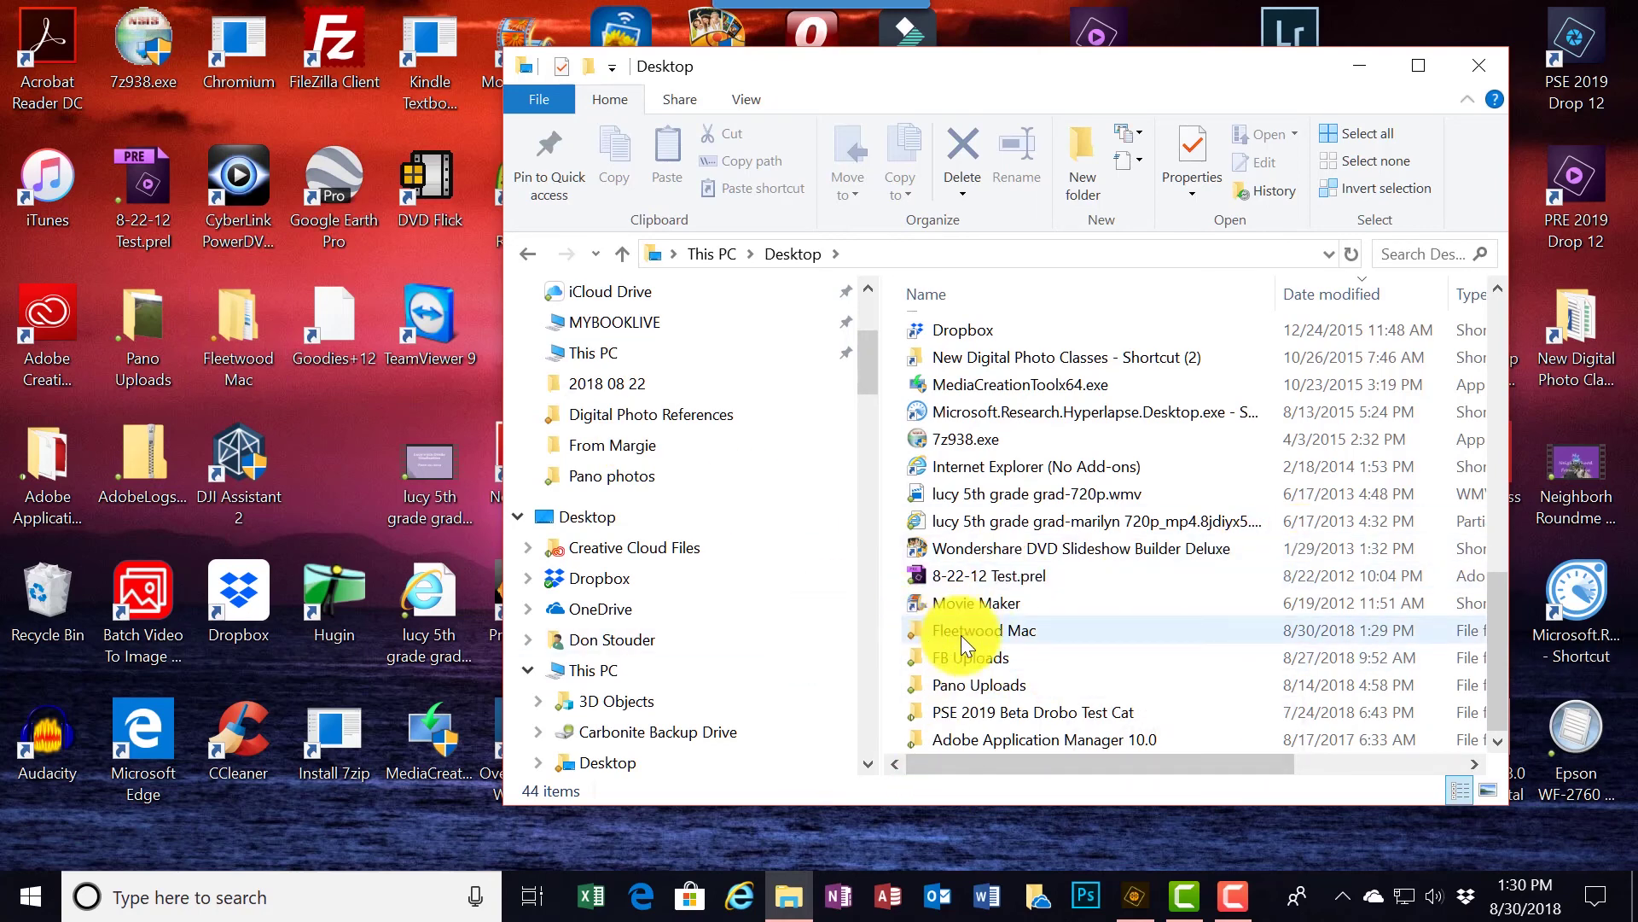
{"action": "double_click", "coordinate": [918, 628]}
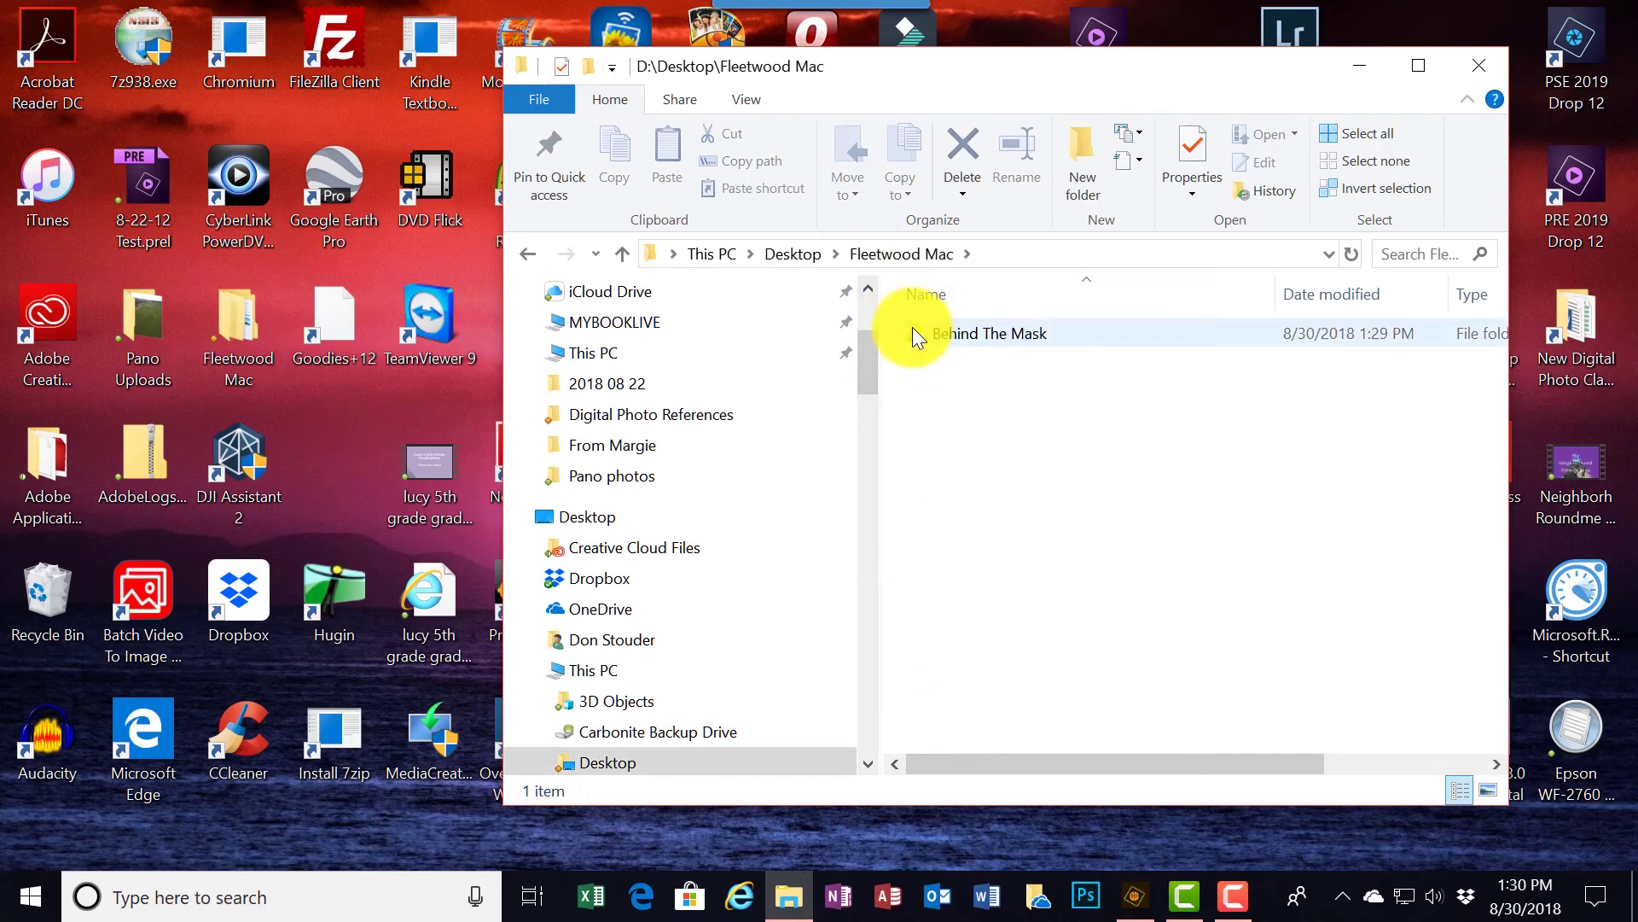
{"action": "double_click", "coordinate": [912, 331]}
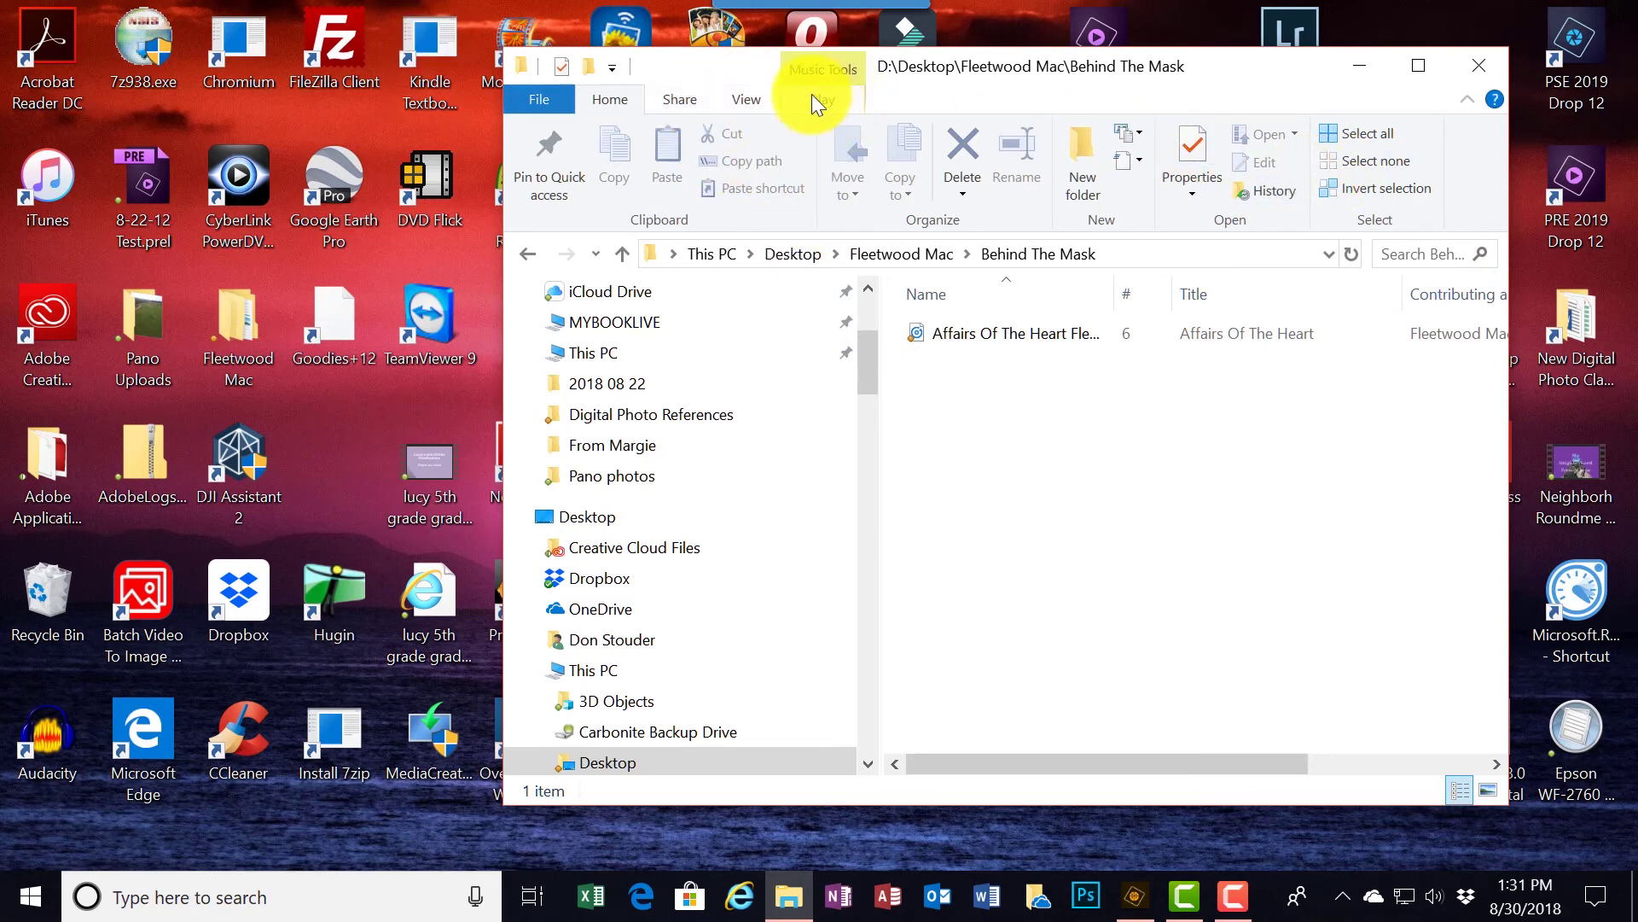
Play the ripped Affairs Of The Heart file to test it, and pause playback.
{"action": "left_click", "coordinate": [1022, 332]}
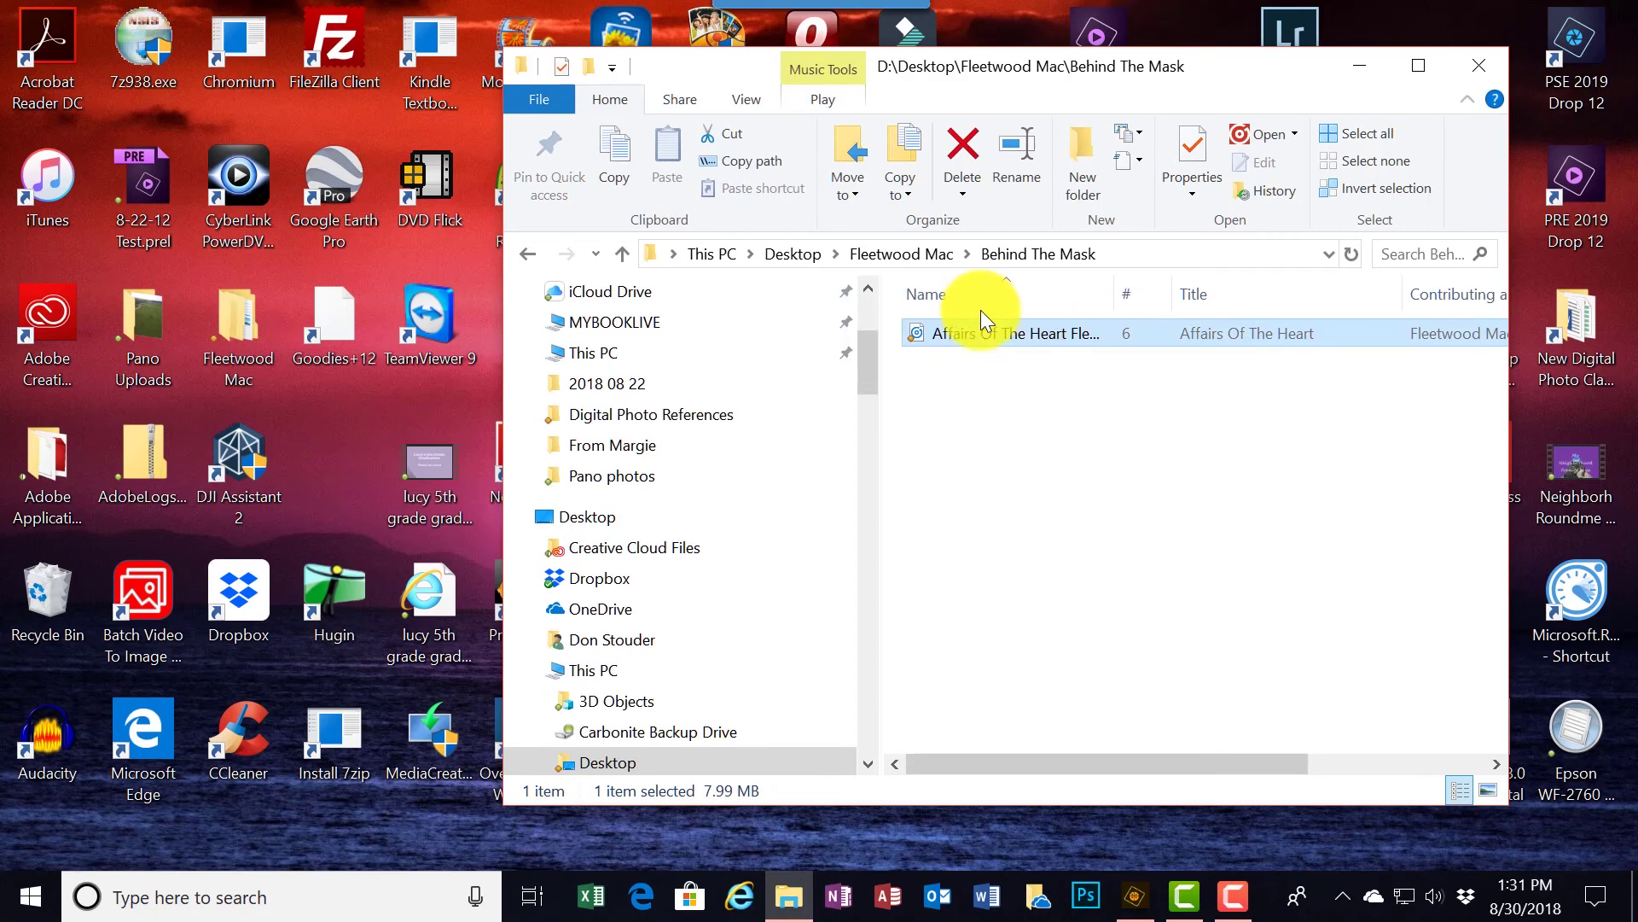
{"action": "left_click", "coordinate": [820, 100]}
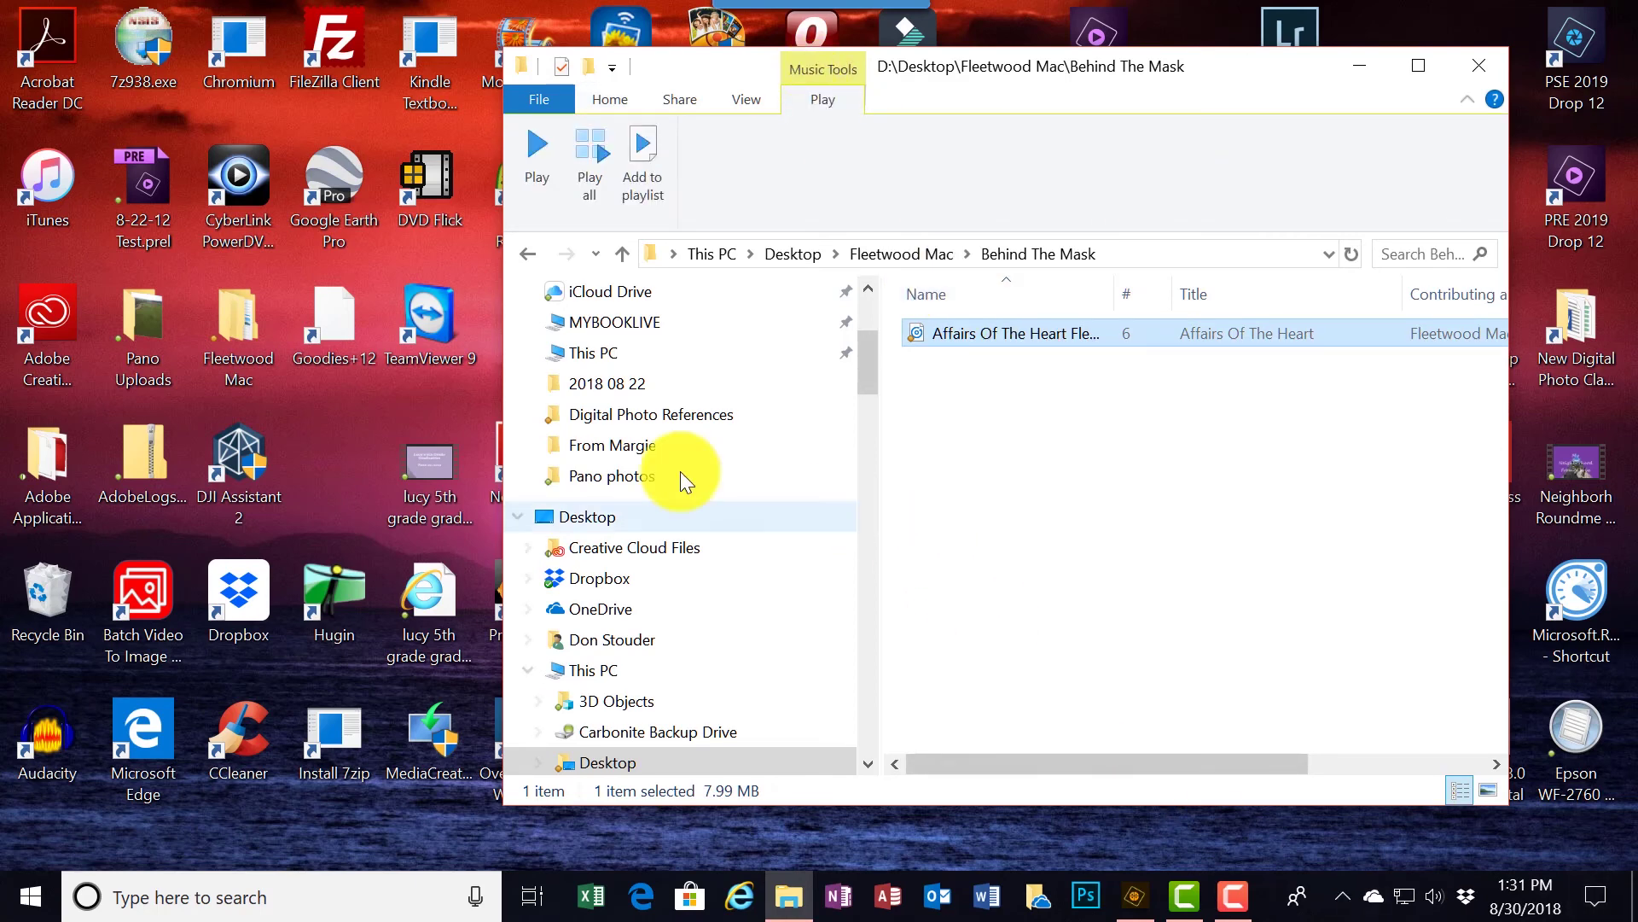
{"action": "left_click", "coordinate": [542, 146]}
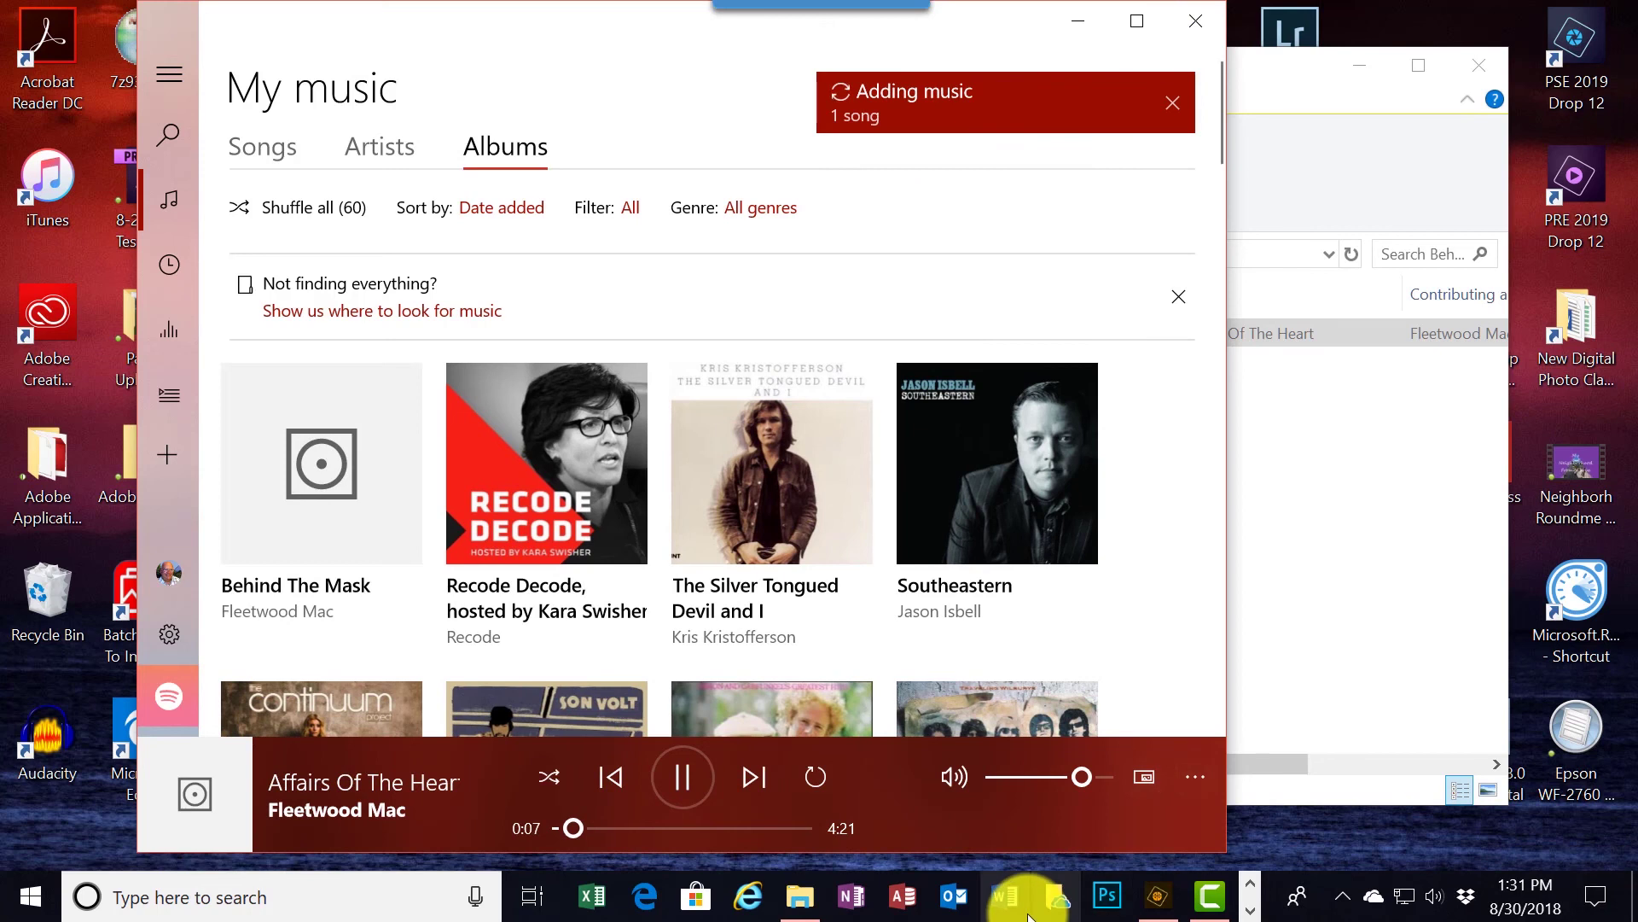
{"action": "left_click", "coordinate": [675, 777]}
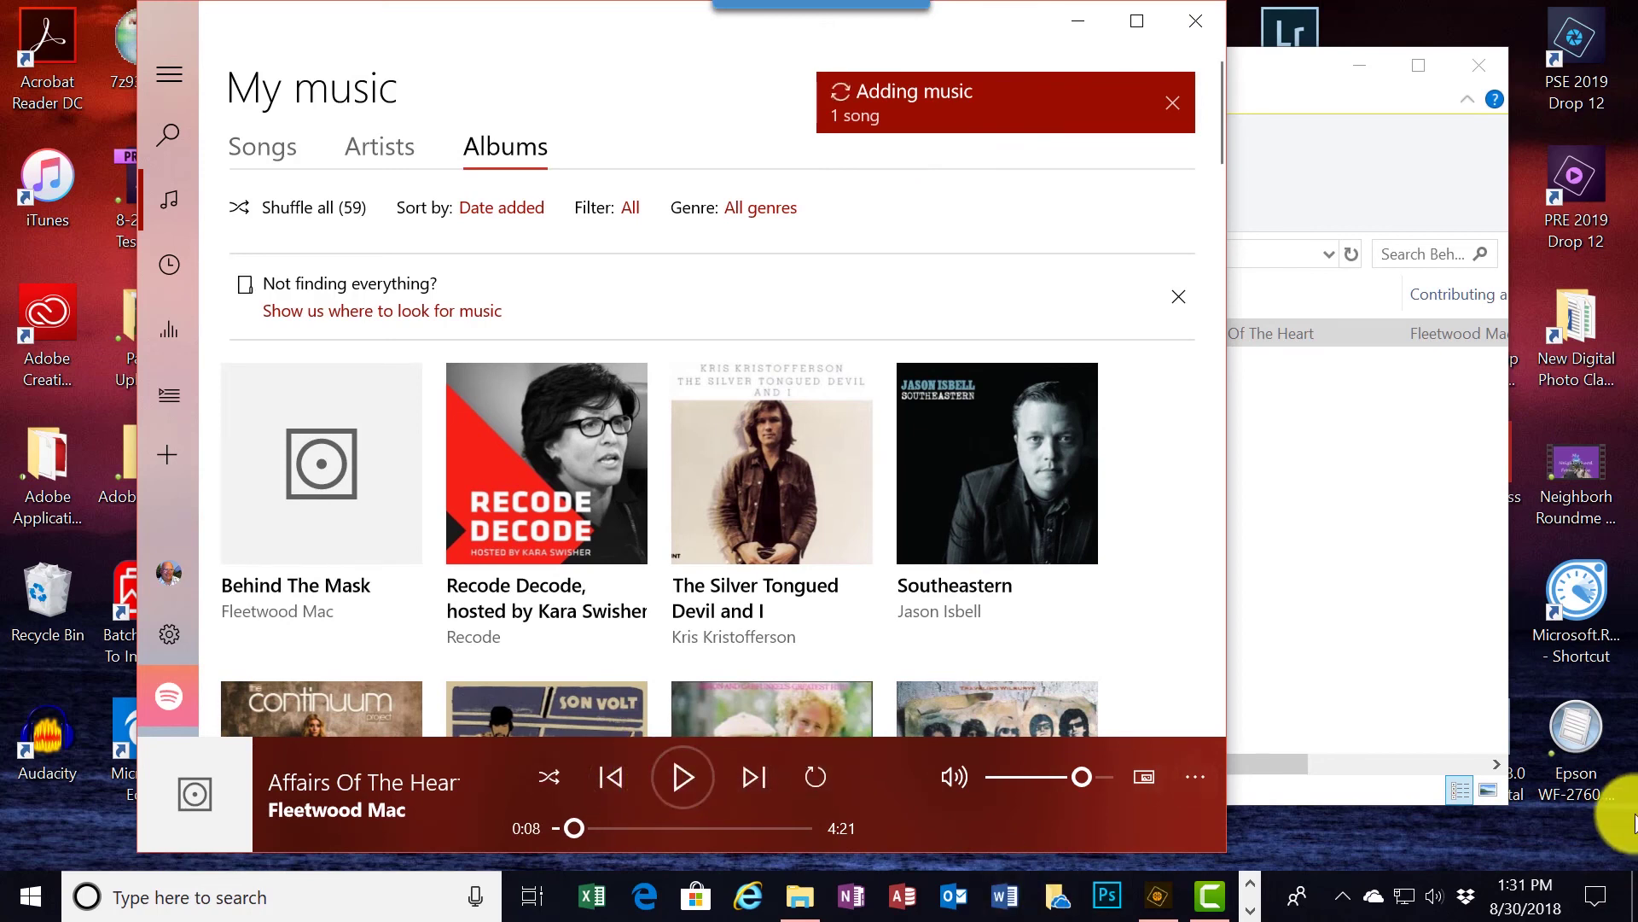